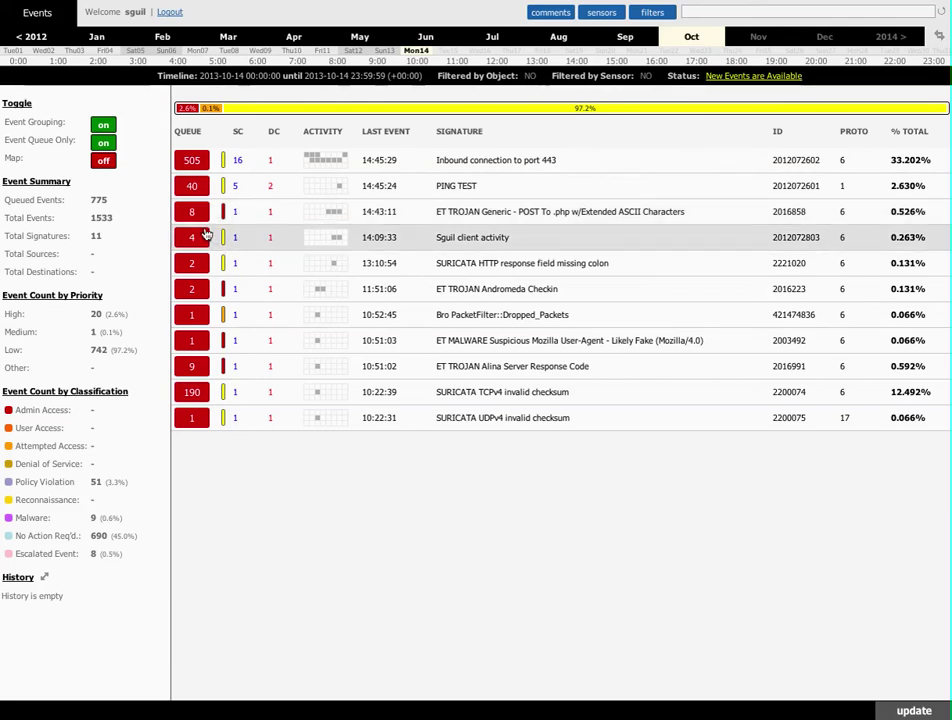
Step: Turn off the queue-only restriction to view all events, and turn it back on
left_click(106, 143)
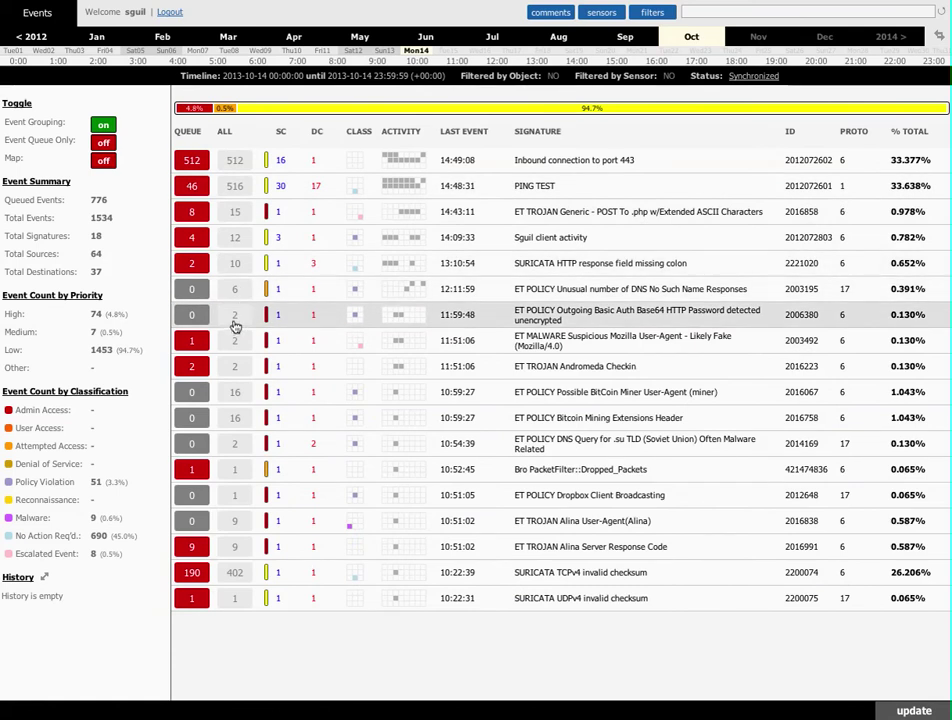
left_click(103, 142)
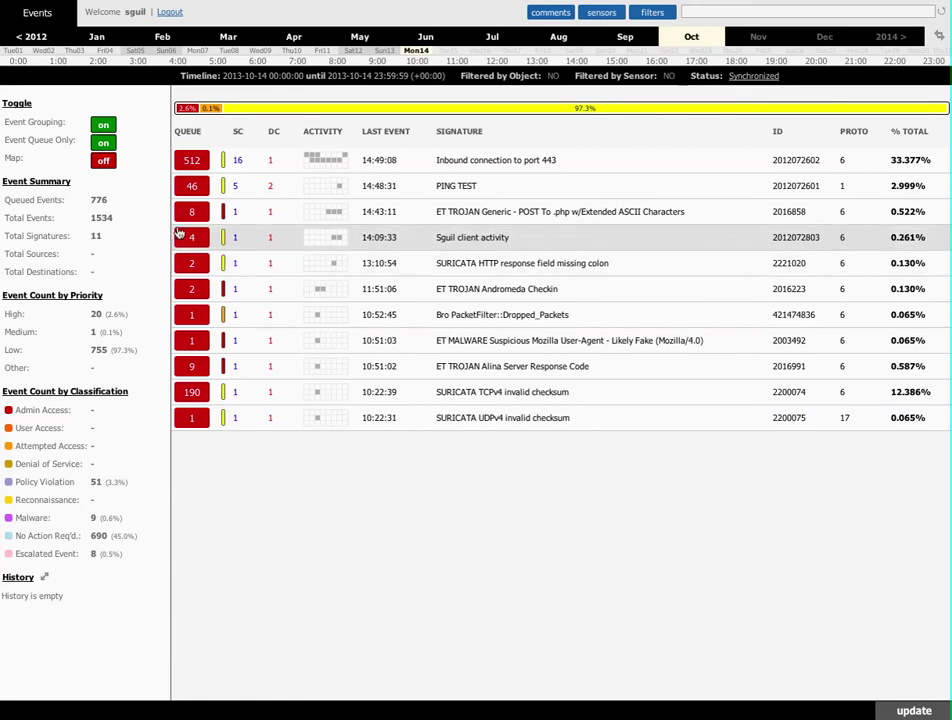
Step: Expand the ET TROJAN Generic - POST To .php signature to examine its rule and hourly activity, and close it
left_click(196, 213)
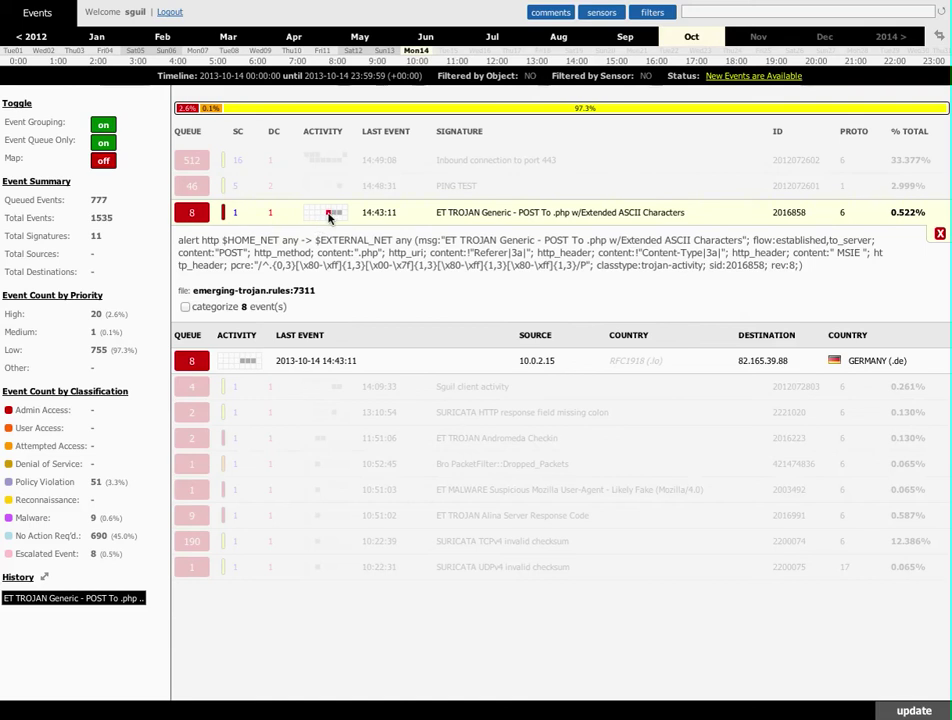
mouse_move(329, 217)
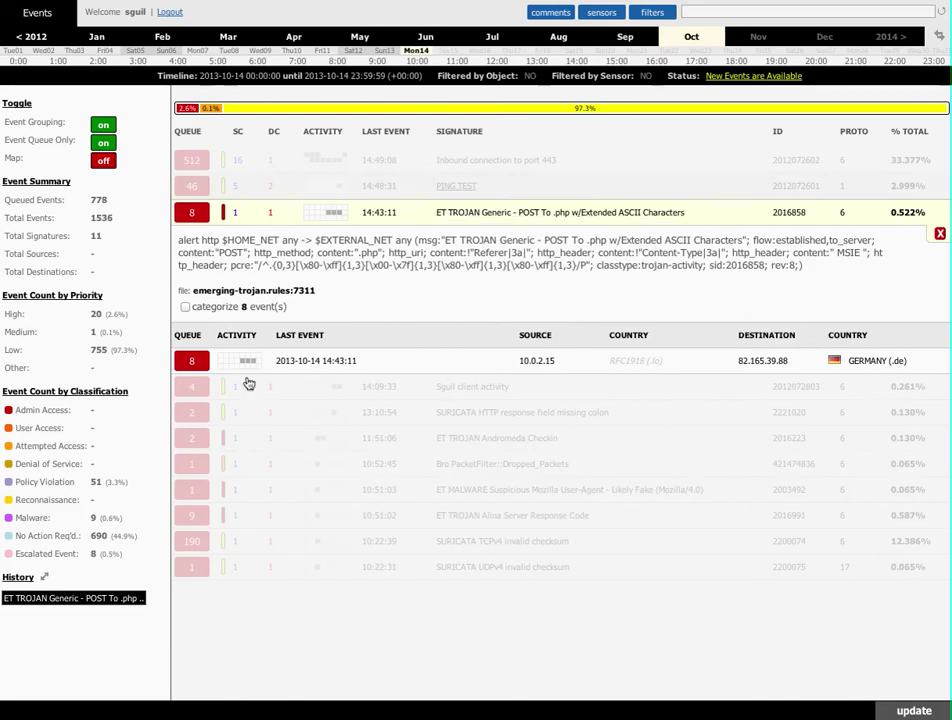
left_click(940, 234)
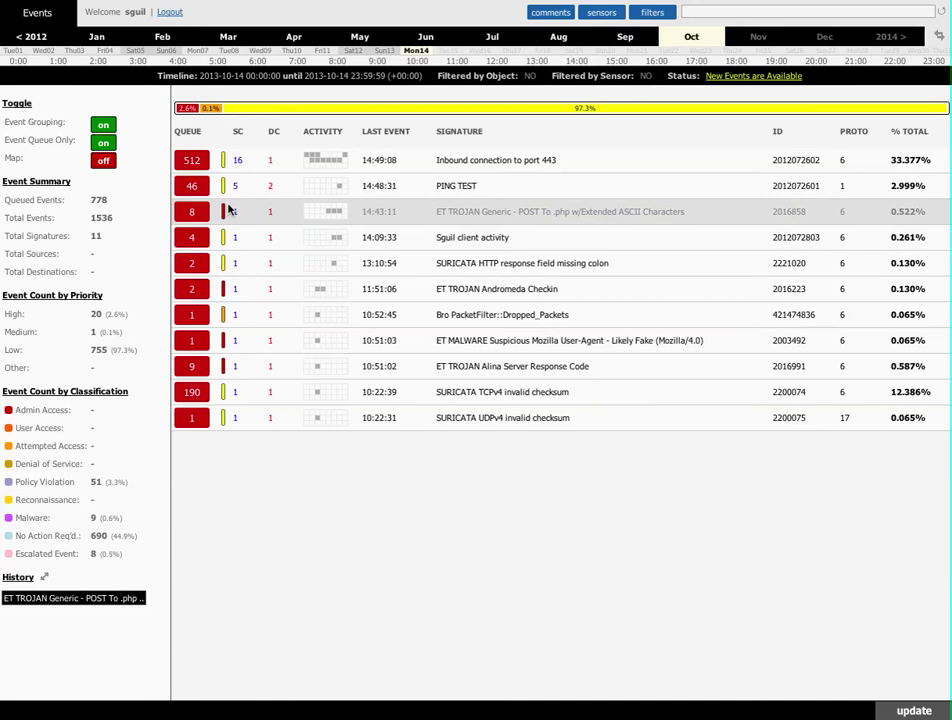
Step: Filter the queued signatures by high, medium and low priority in turn, and remove the priority filter
left_click(190, 109)
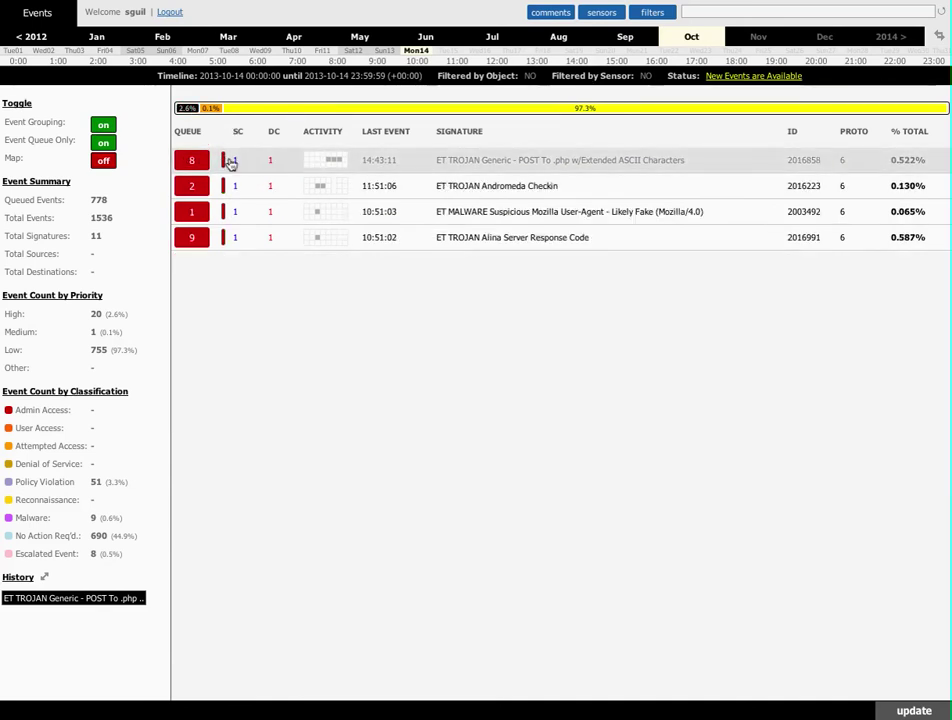
left_click(210, 109)
left_click(240, 109)
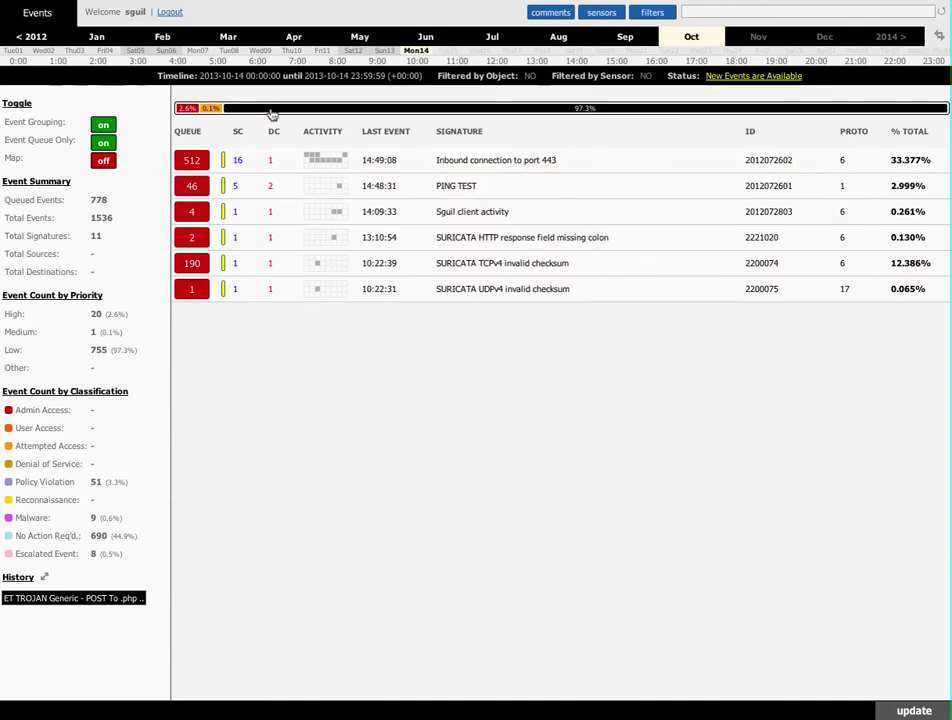
left_click(269, 110)
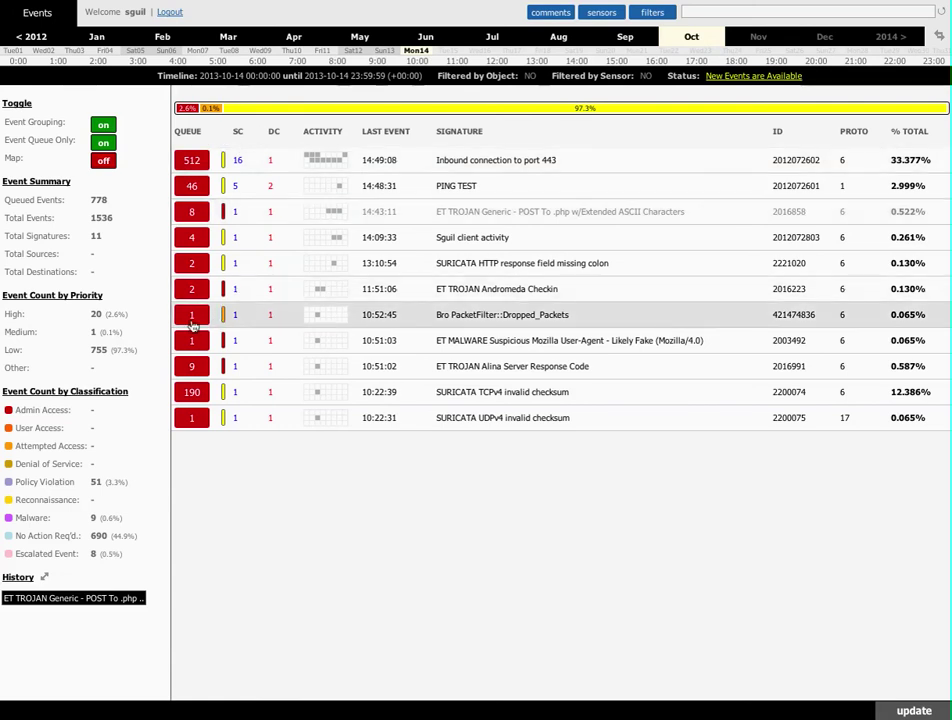
Step: Drill into the ET TROJAN Generic - POST To .php events, examine the packet payload of the 14:13:38 event, and close the payload
left_click(193, 213)
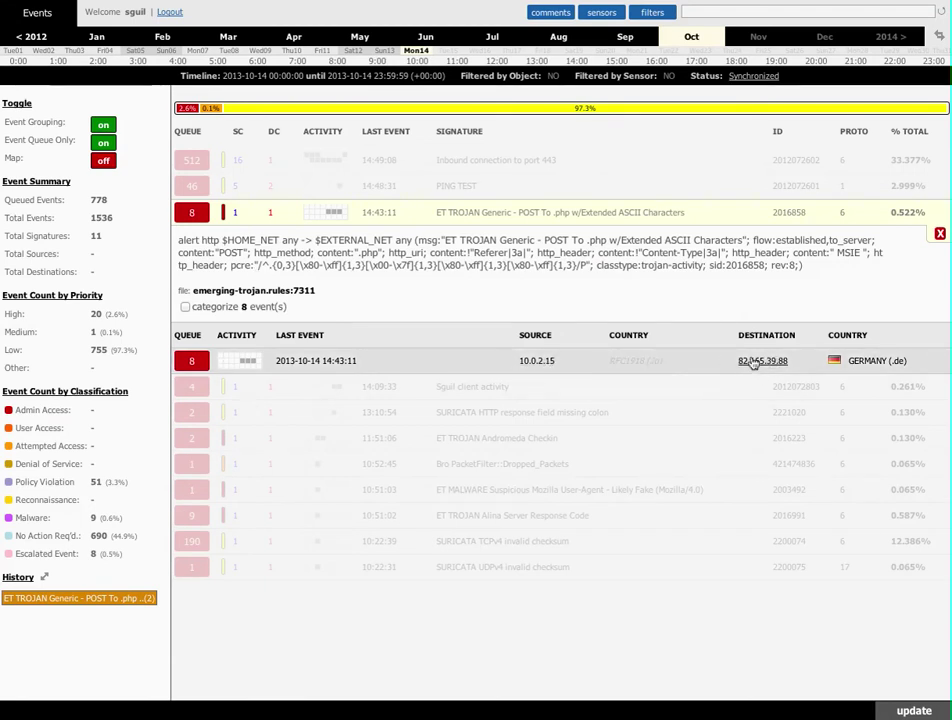
left_click(195, 360)
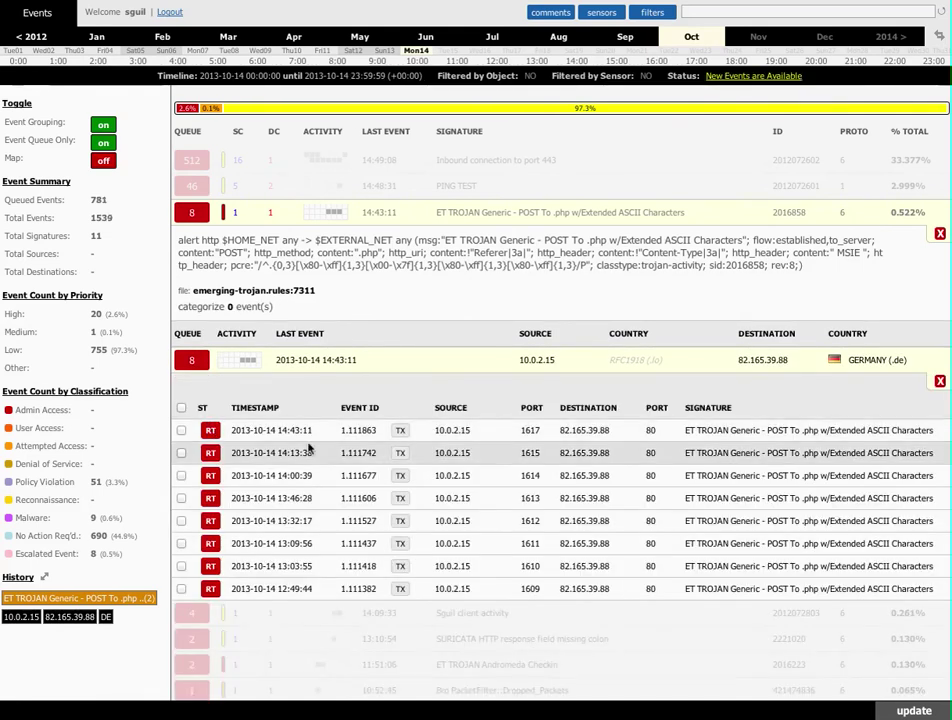
left_click(360, 455)
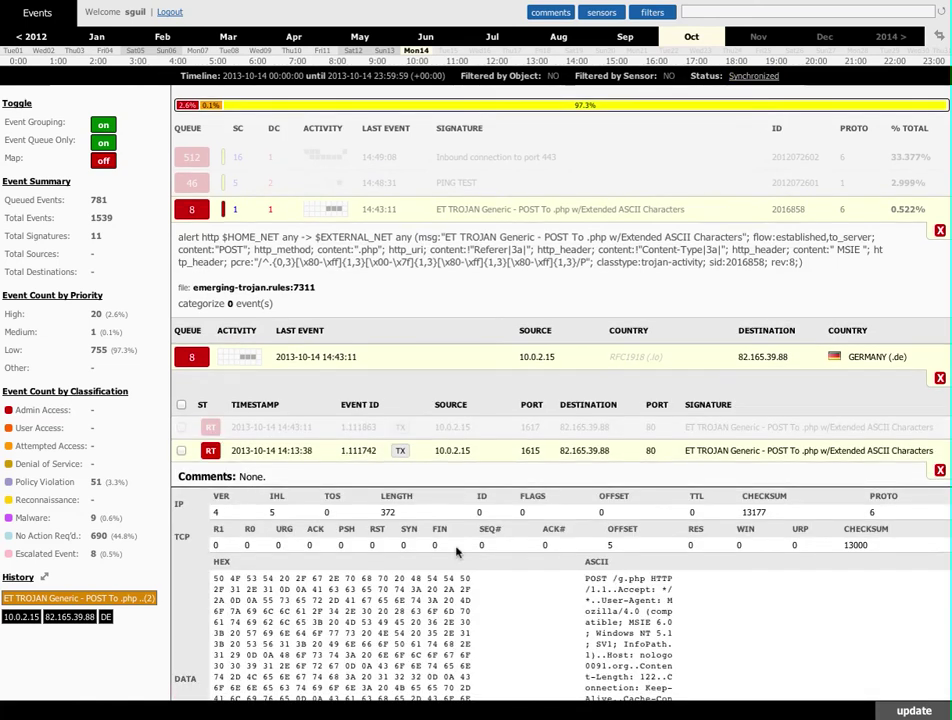
scroll(456, 547, "down", 4)
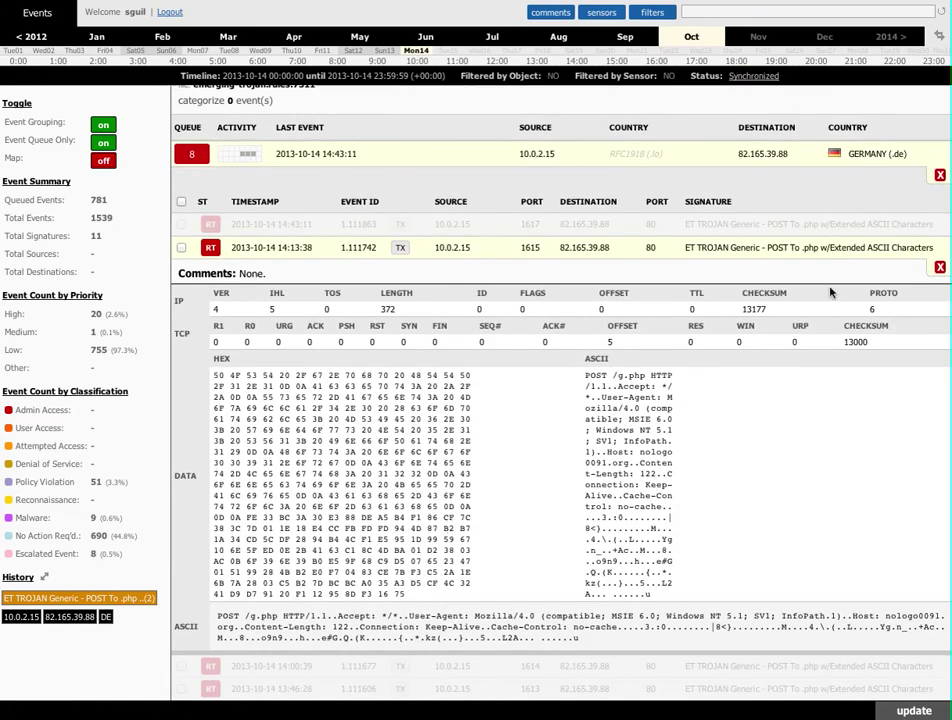
left_click(940, 267)
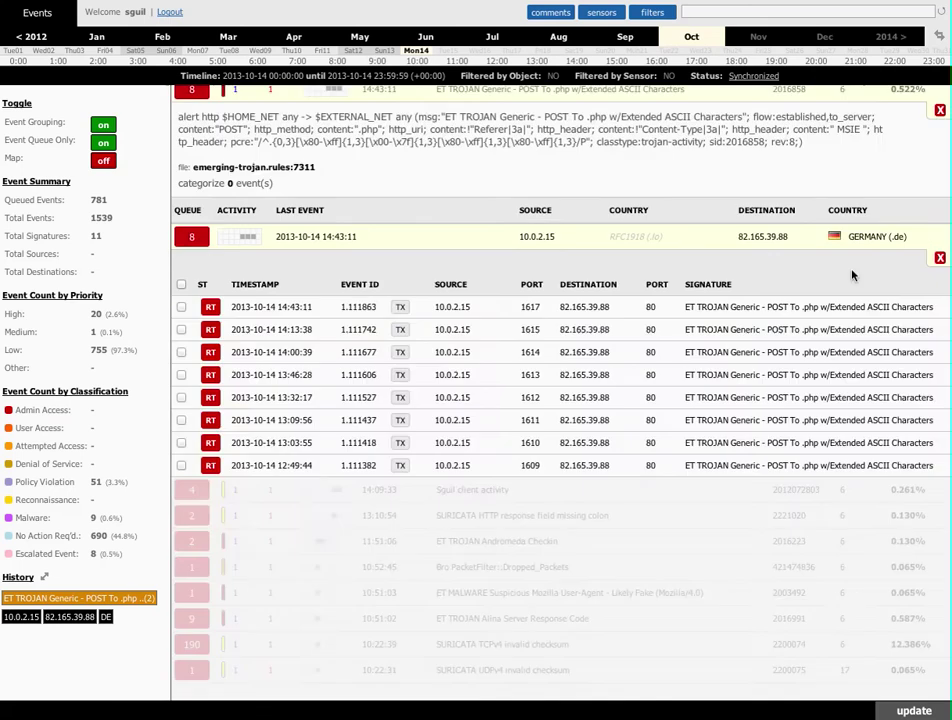
Step: Request the session transcript of the 14:13:38 event, read it, and return to the signature list
left_click(396, 332)
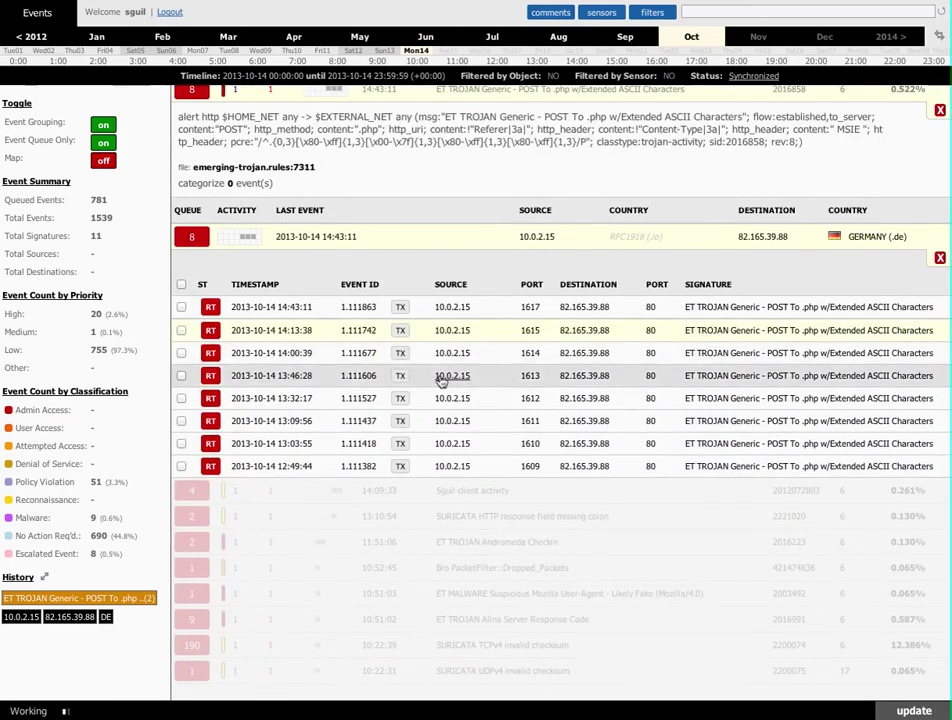
scroll(440, 390, "down", 2)
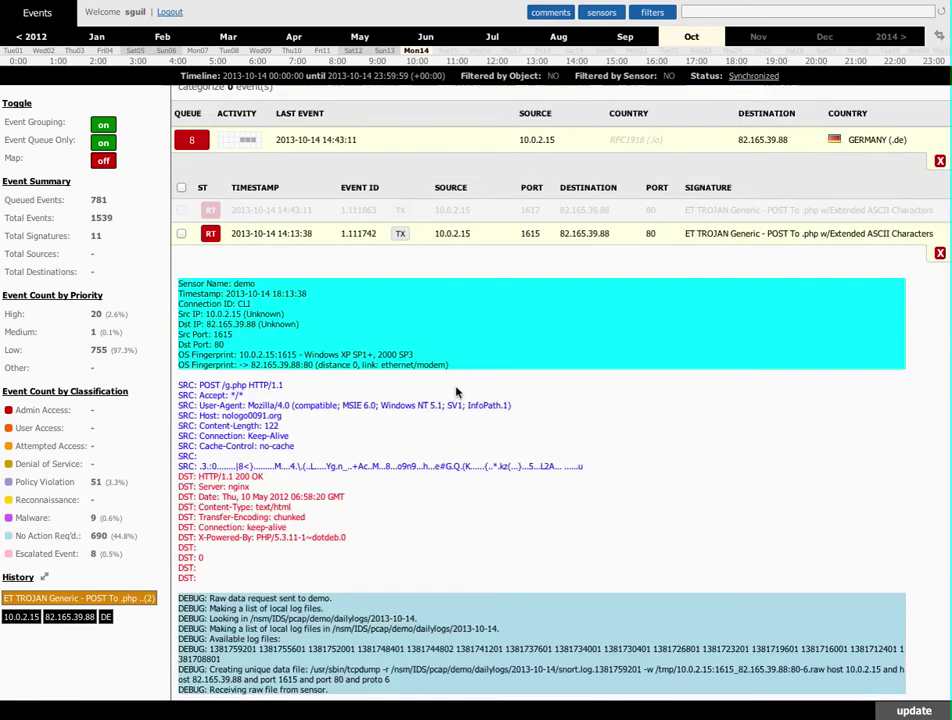
scroll(456, 392, "down", 1)
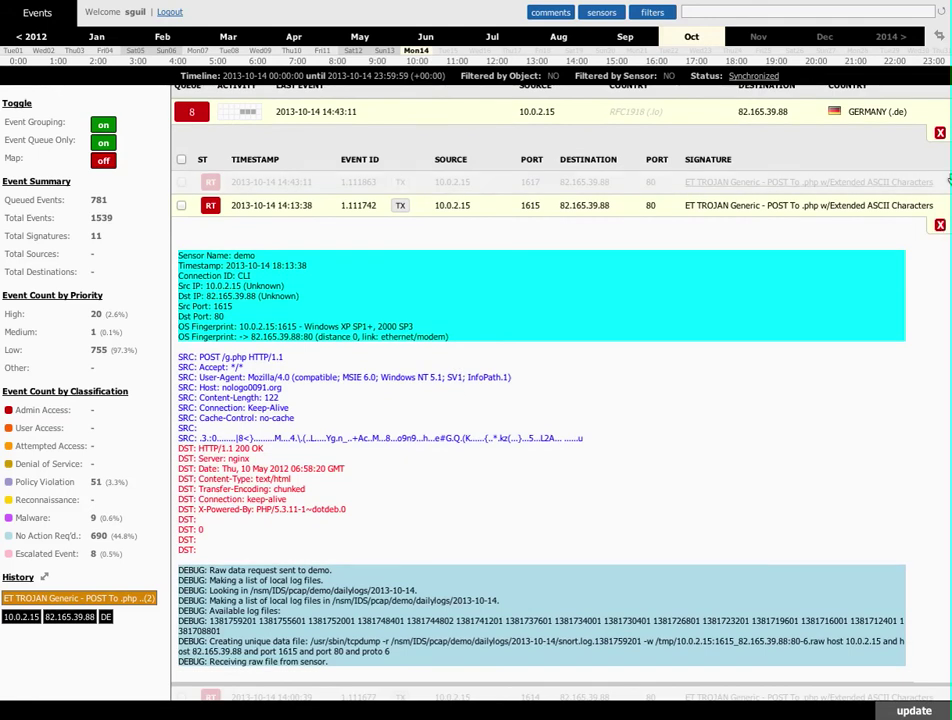
left_click(939, 224)
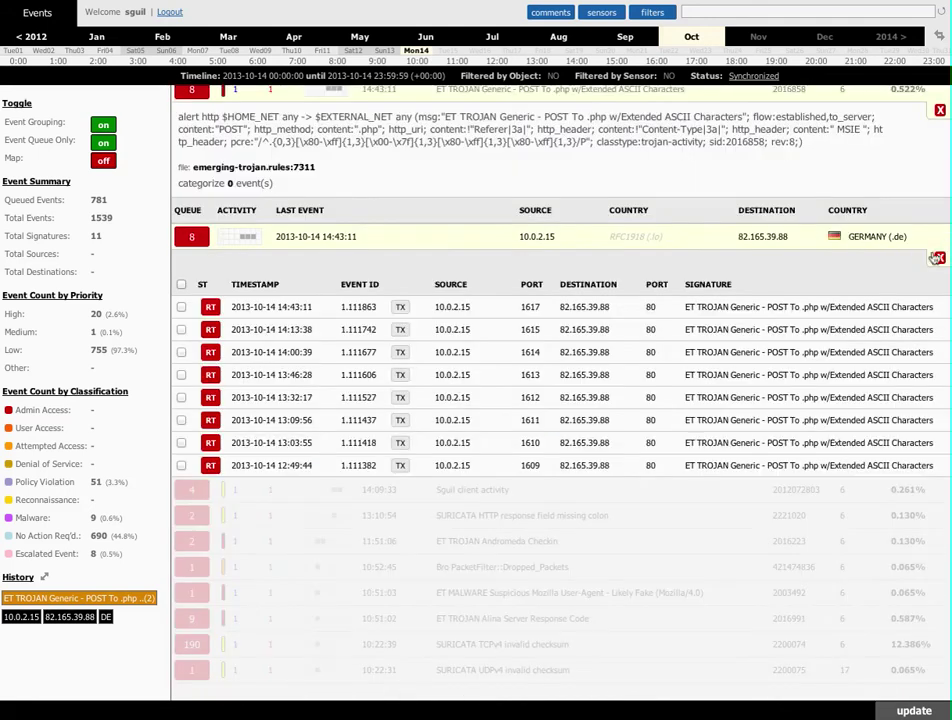
left_click(940, 111)
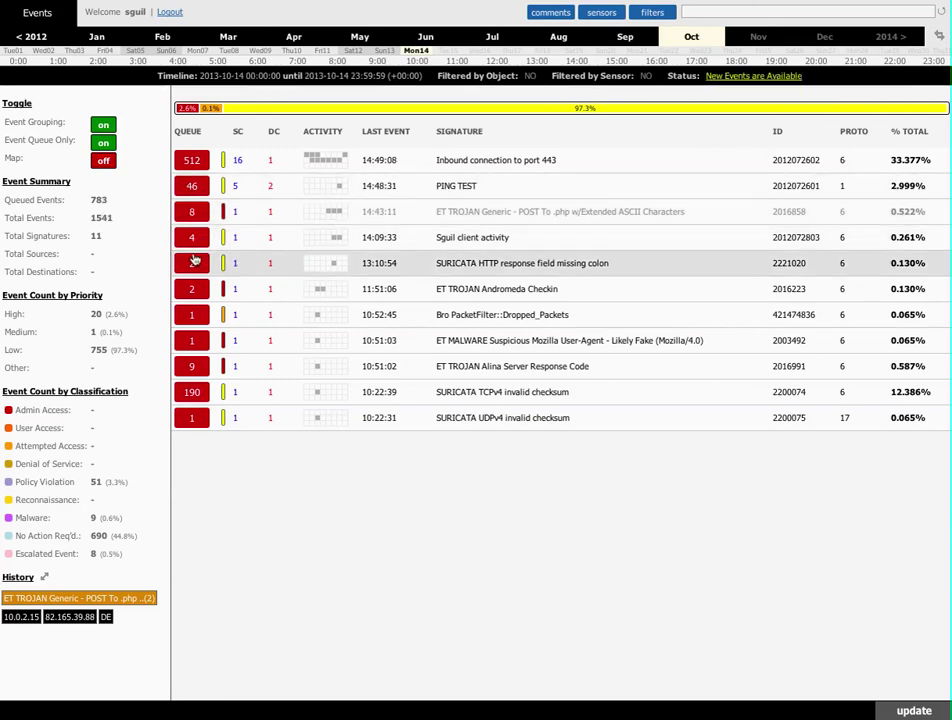
Step: Categorize all queued SURICATA TCPv4 invalid checksum events as No Action Required
left_click(193, 392)
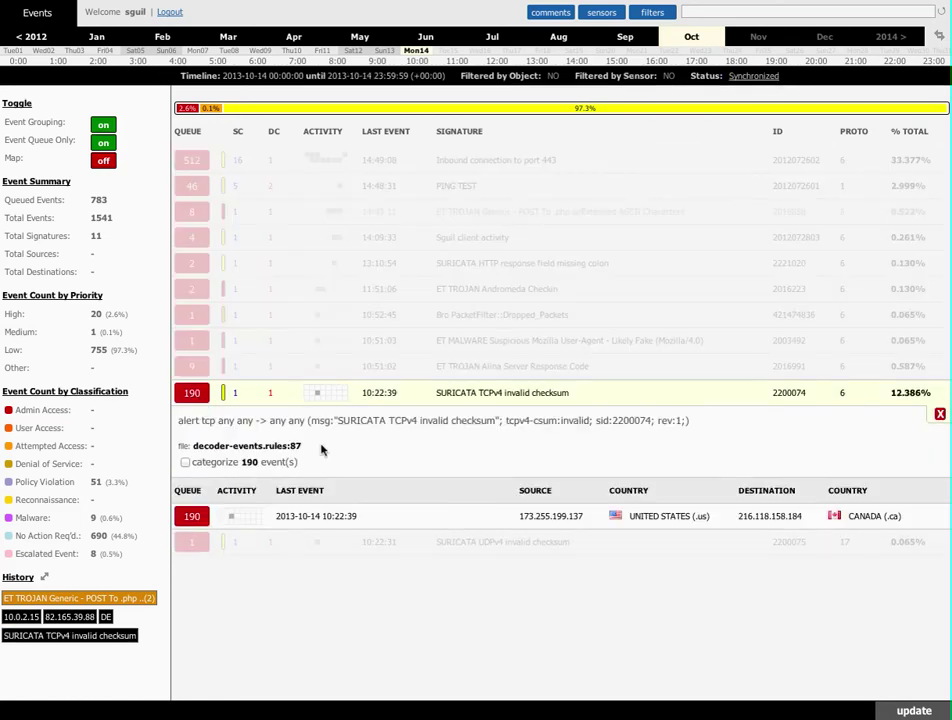
left_click(185, 463)
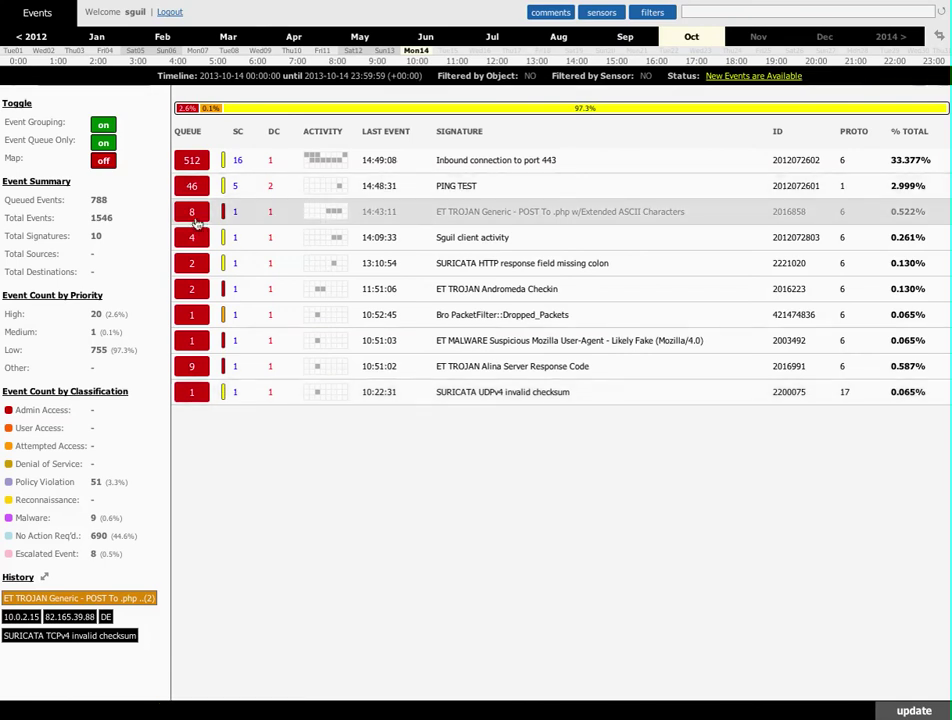
Step: Escalate the queued ET MALWARE Suspicious Mozilla User-Agent event with the comment "Need more info"
left_click(198, 341)
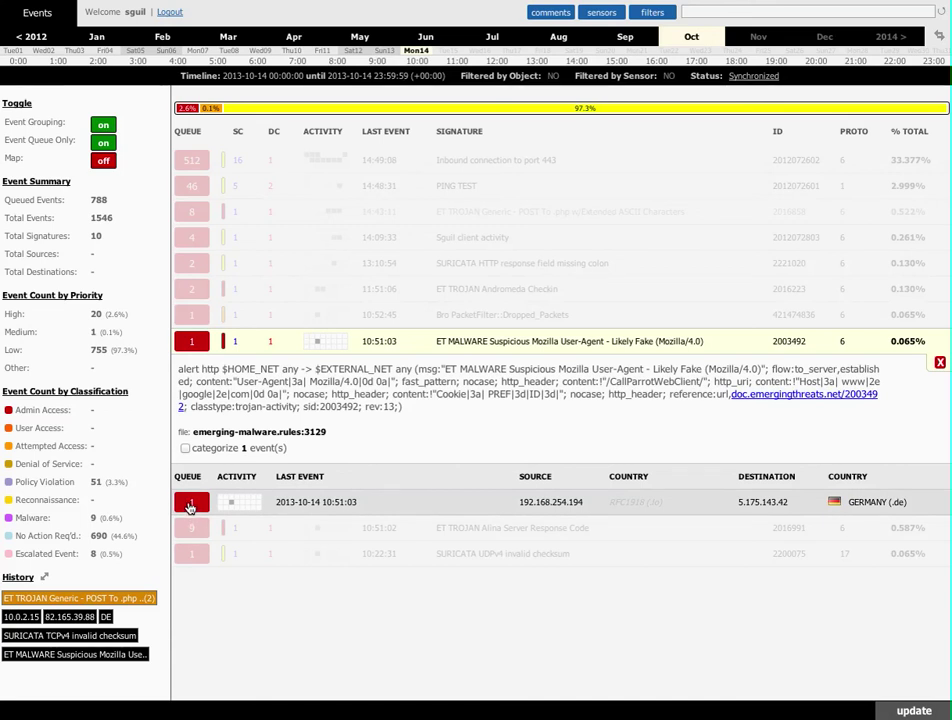
left_click(193, 508)
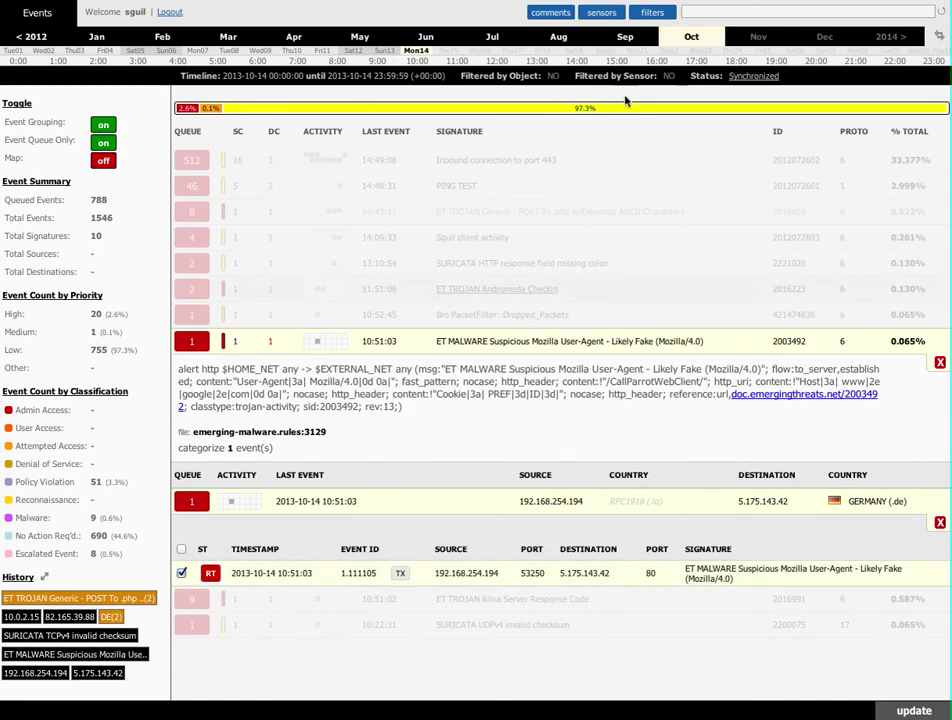
left_click(551, 13)
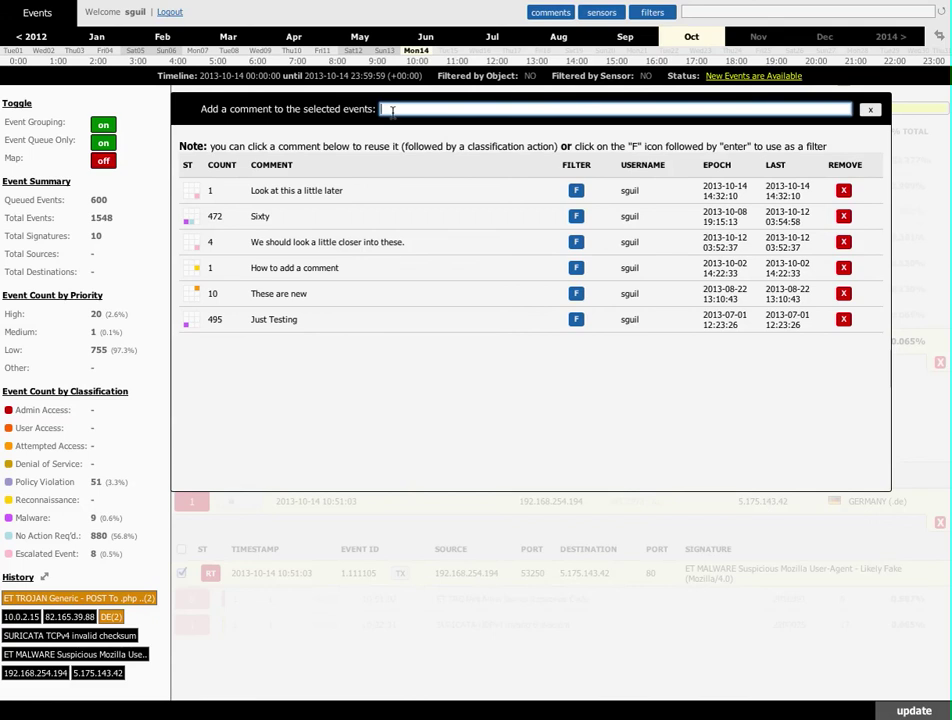
type("Need more i")
type("nfo")
key("Return")
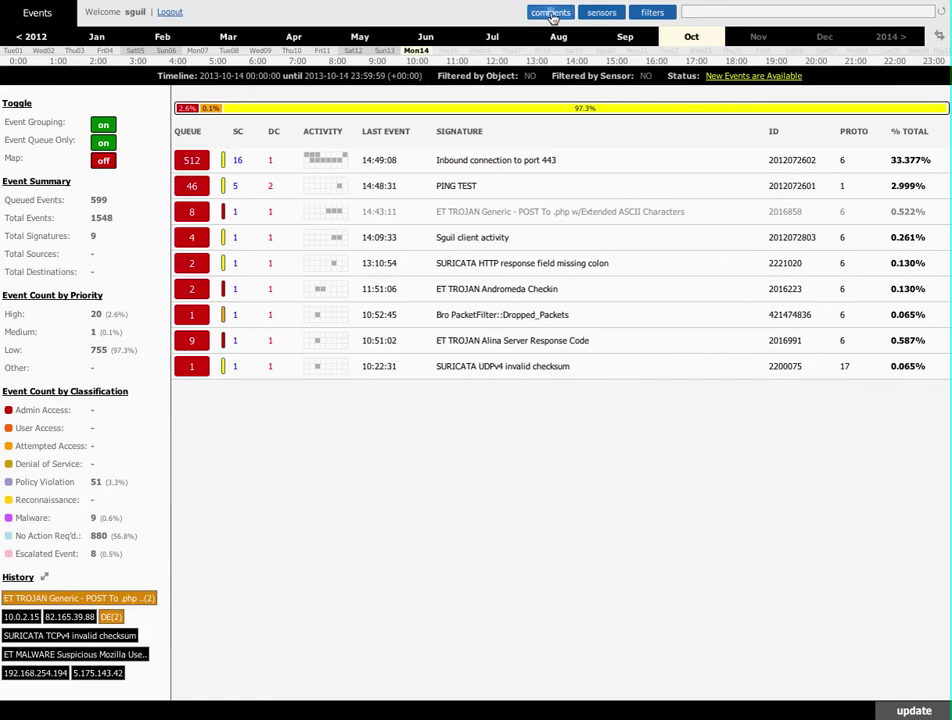
Step: Filter the events by the existing comment "Need more info"
left_click(554, 13)
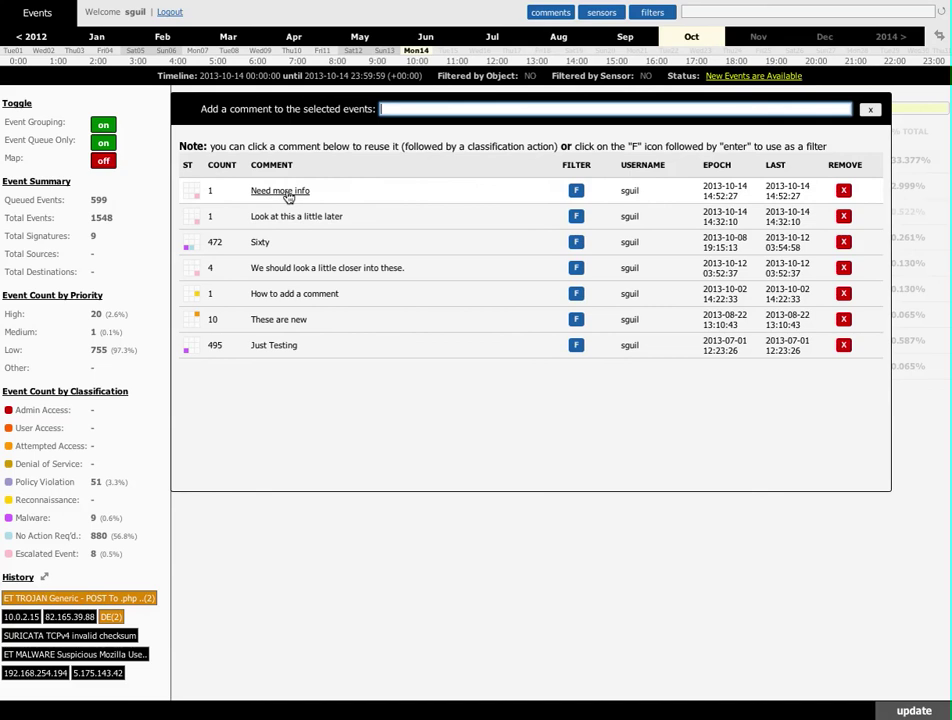
left_click(576, 191)
key("Return")
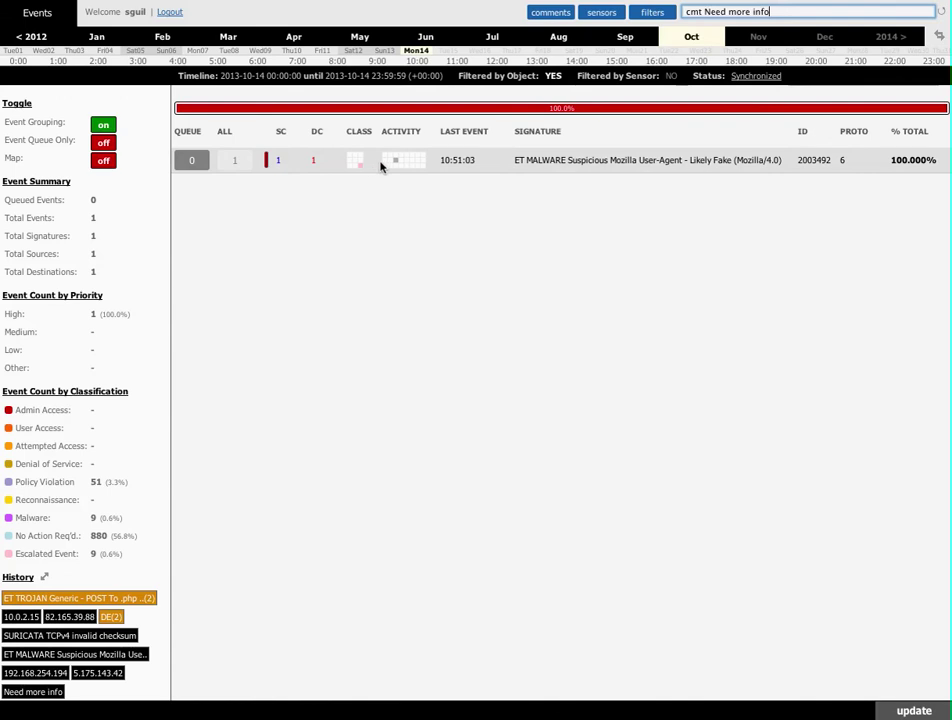
Step: Drill into the filtered ET MALWARE Suspicious Mozilla User-Agent event to examine its comment and payload
left_click(240, 164)
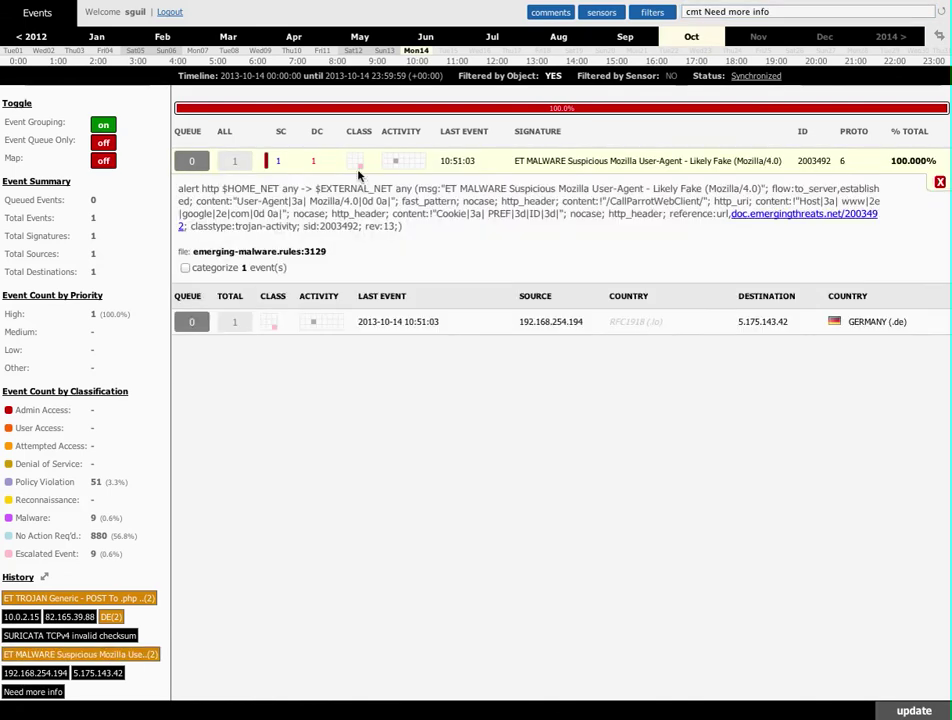
left_click(246, 321)
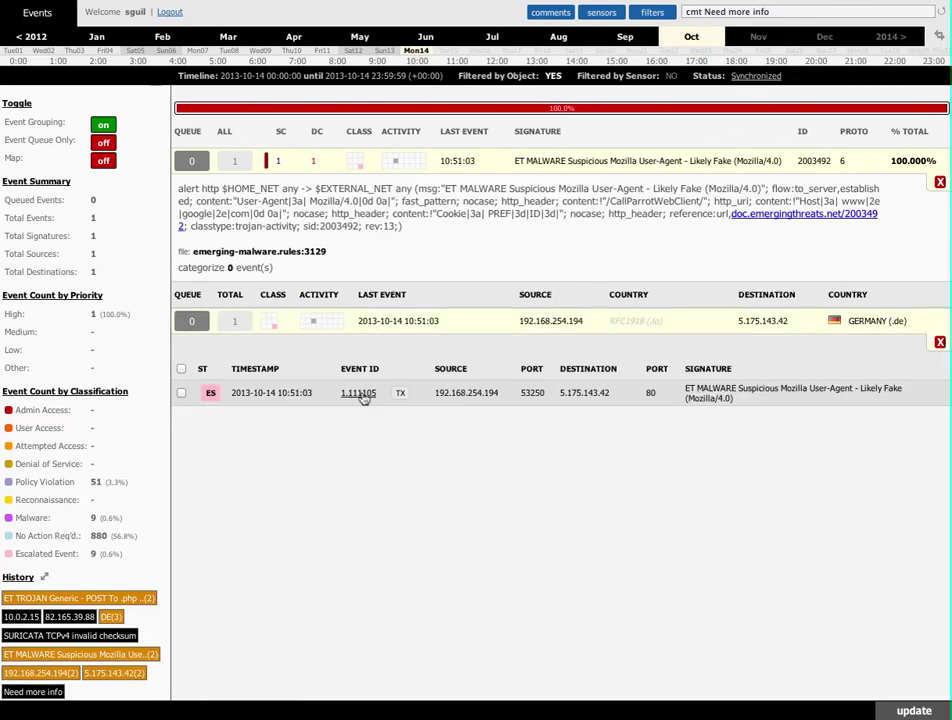
left_click(361, 398)
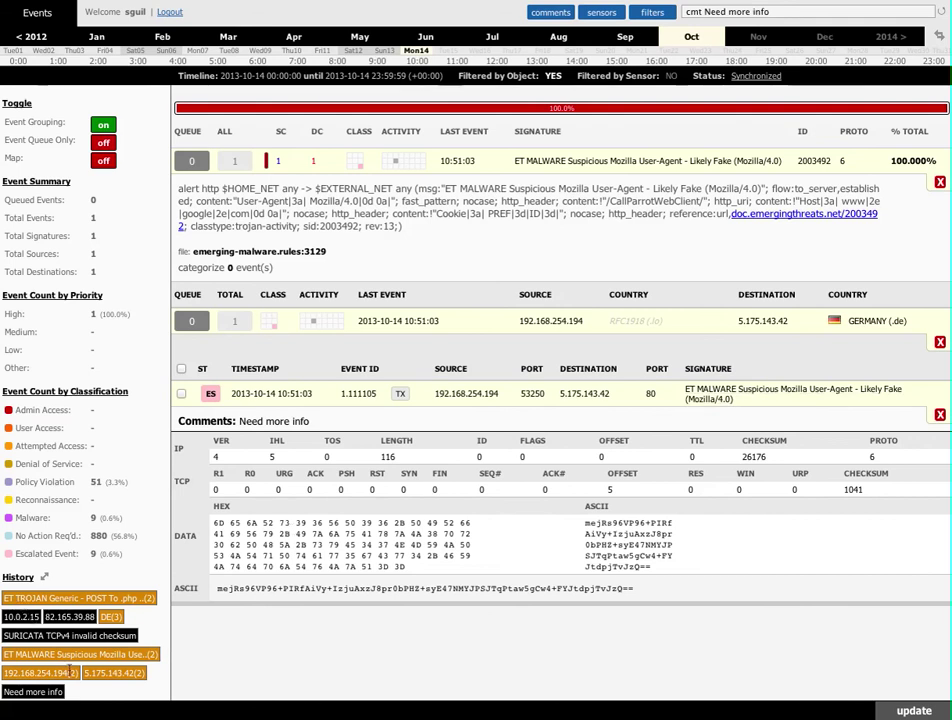
Step: Expand the history to review the visited items, collapse it, and close the expanded signature
left_click(46, 579)
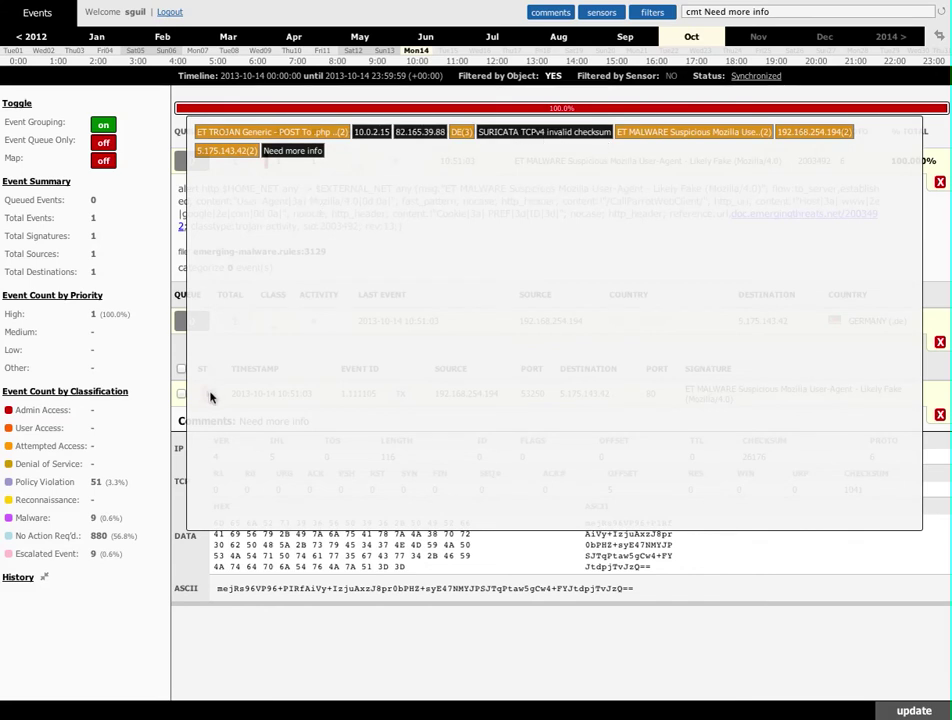
left_click(44, 583)
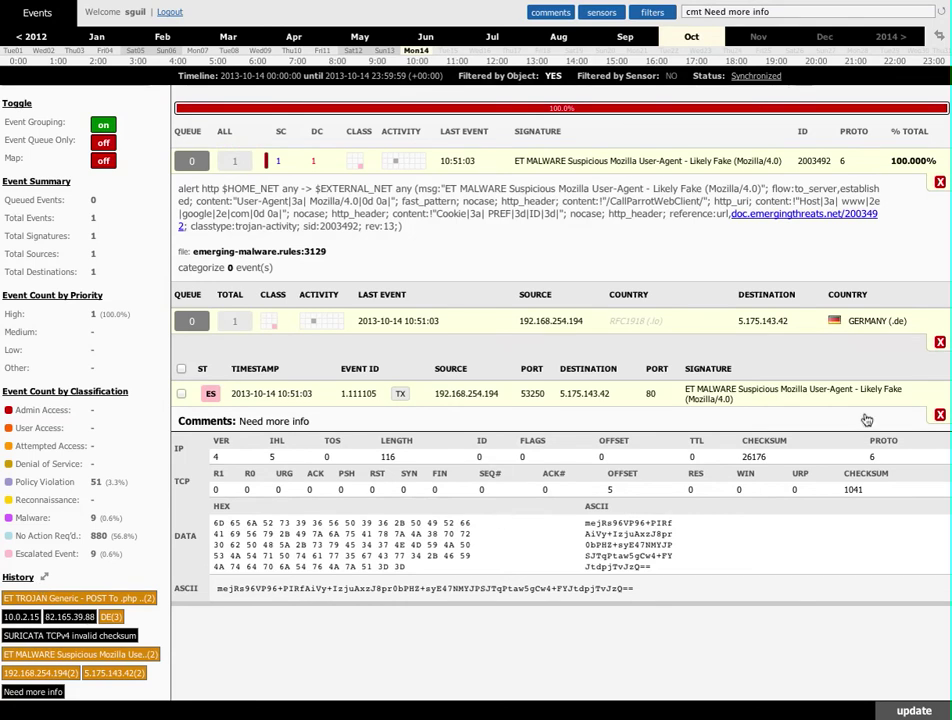
left_click(940, 184)
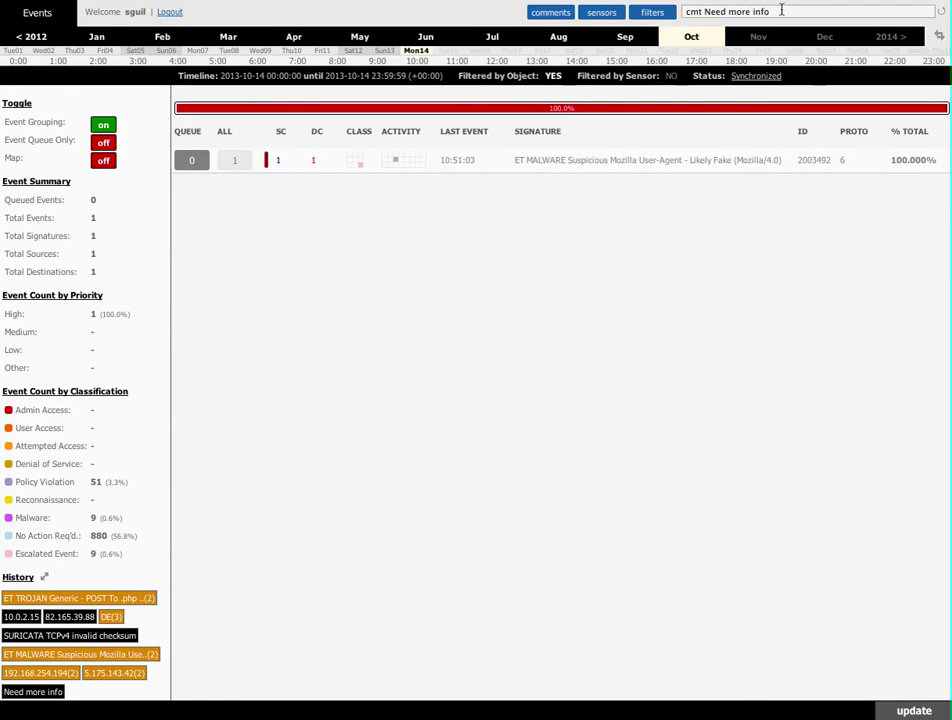
Step: Clear the "cmt Need more info" search filter and reload the unfiltered events
left_click(781, 11)
key("ctrl+a")
key("BackSpace")
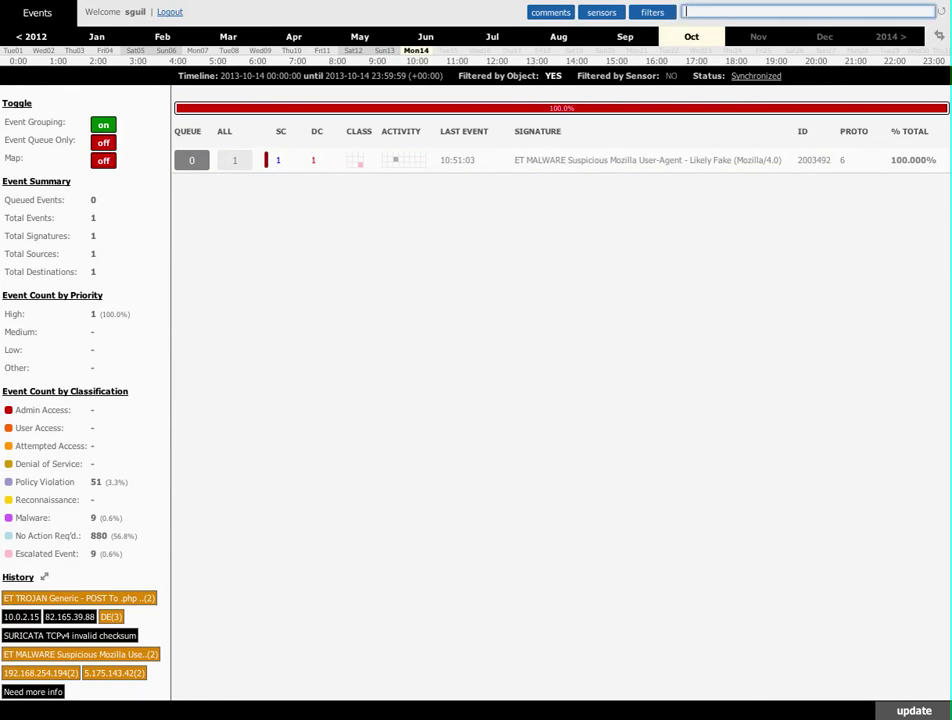
key("Return")
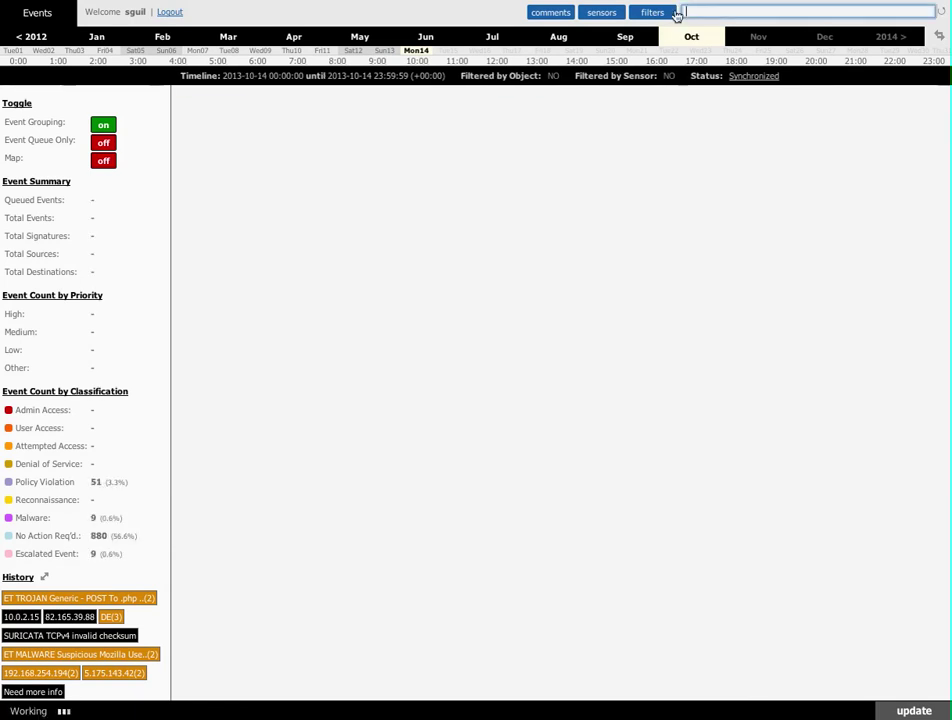
Step: Open the list of filters, examine the definition of the built-in sid (Signature ID) filter, and close the list
left_click(652, 12)
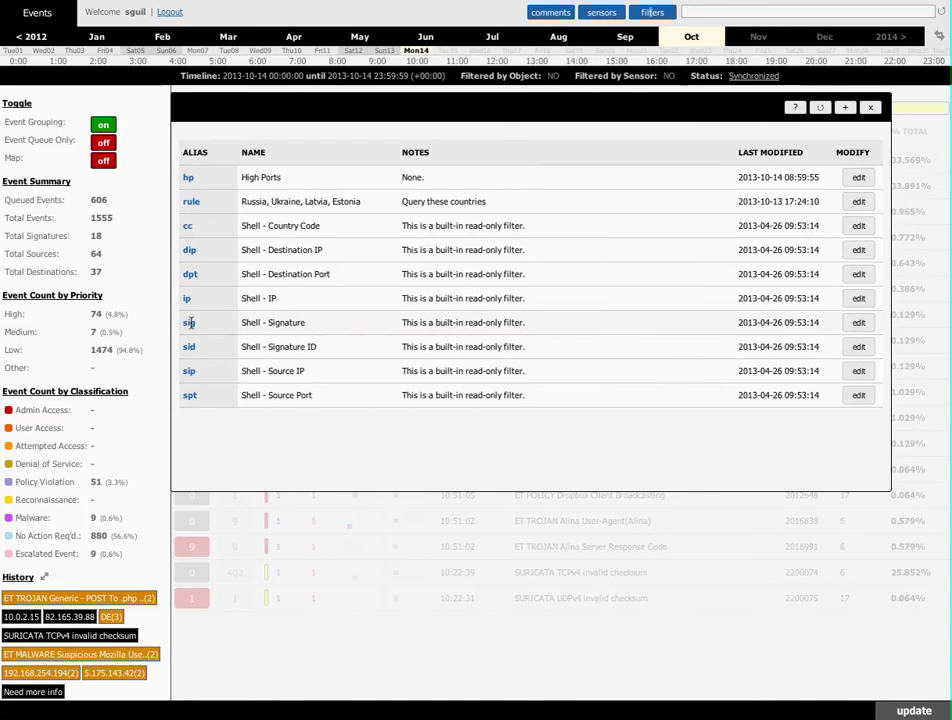
left_click(858, 346)
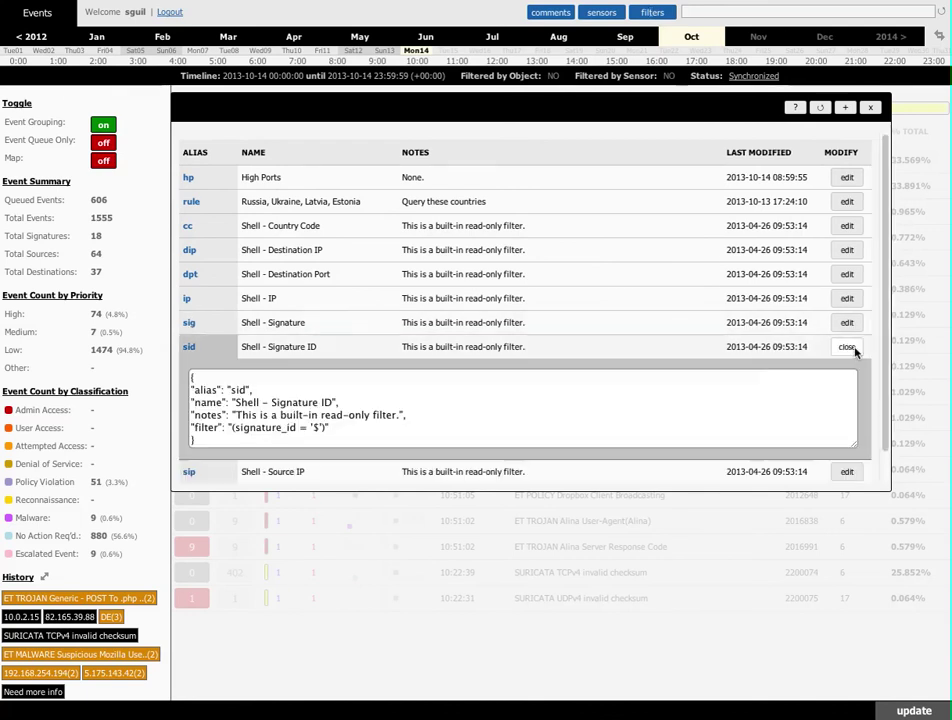
left_click_drag(234, 429, 316, 428)
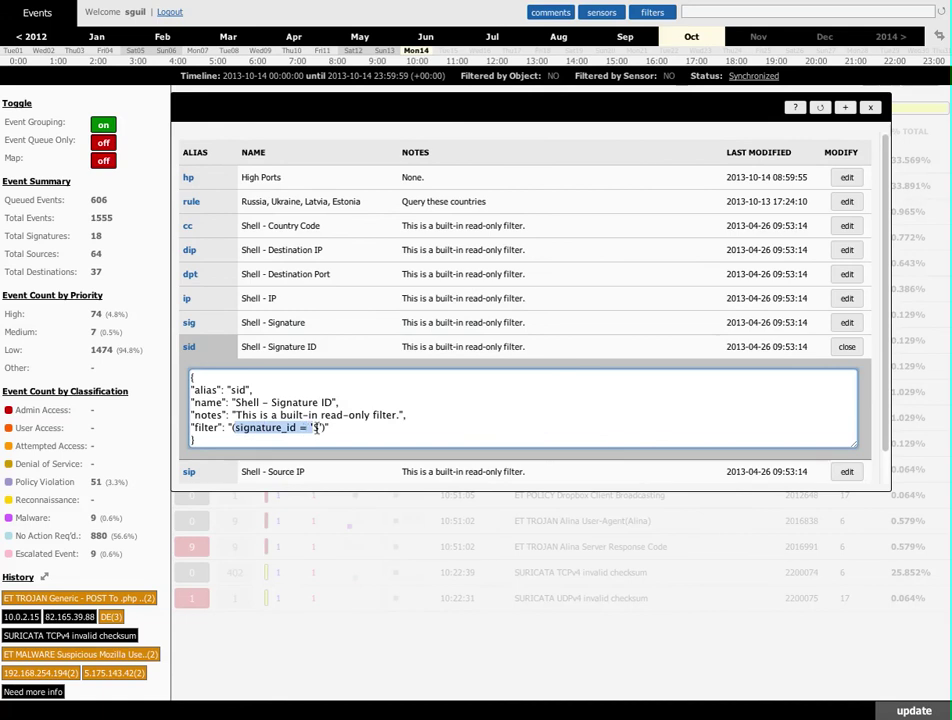
left_click(701, 11)
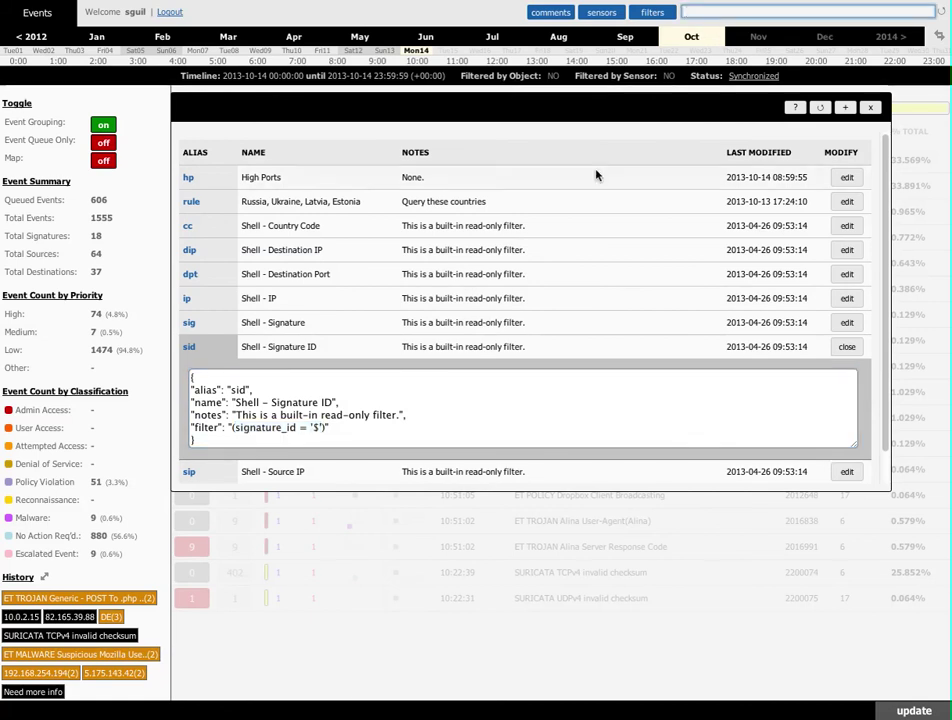
left_click(869, 108)
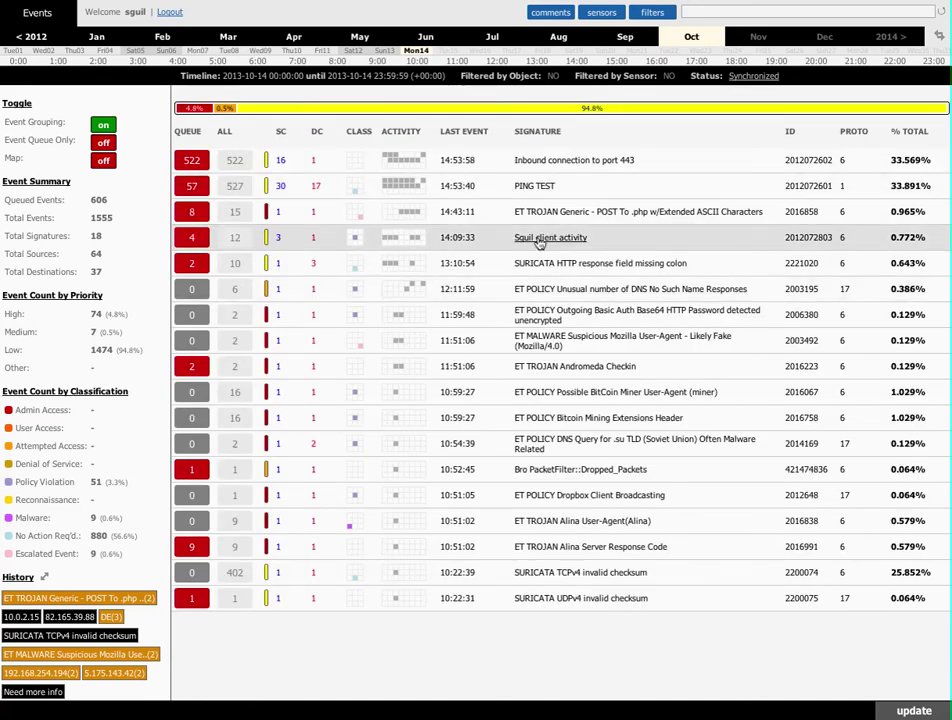
Step: Fill the search with sid 2003195, then with ip 10.0.2.15, ip 82.165.39.88 and cc DE from the expanded ET TROJAN Generic event, and collapse it
left_click(576, 289)
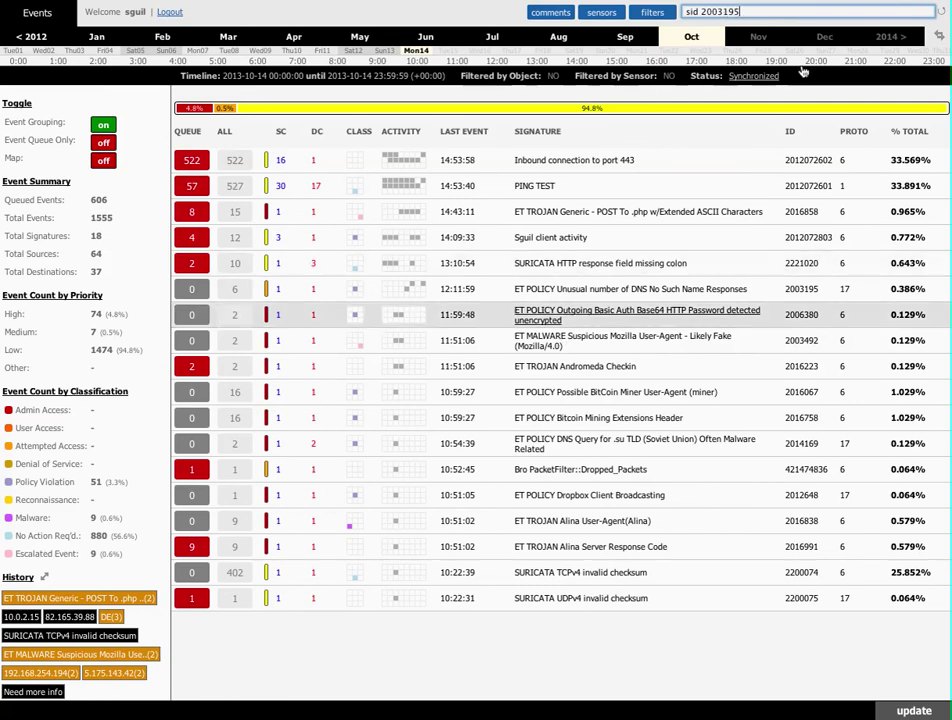
left_click(188, 214)
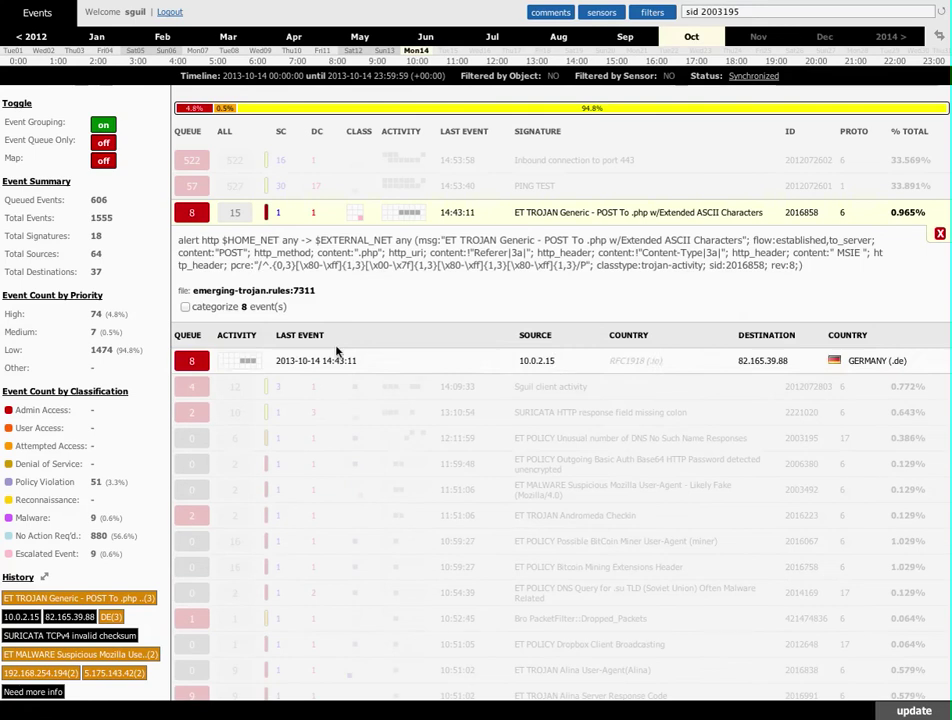
left_click(538, 362)
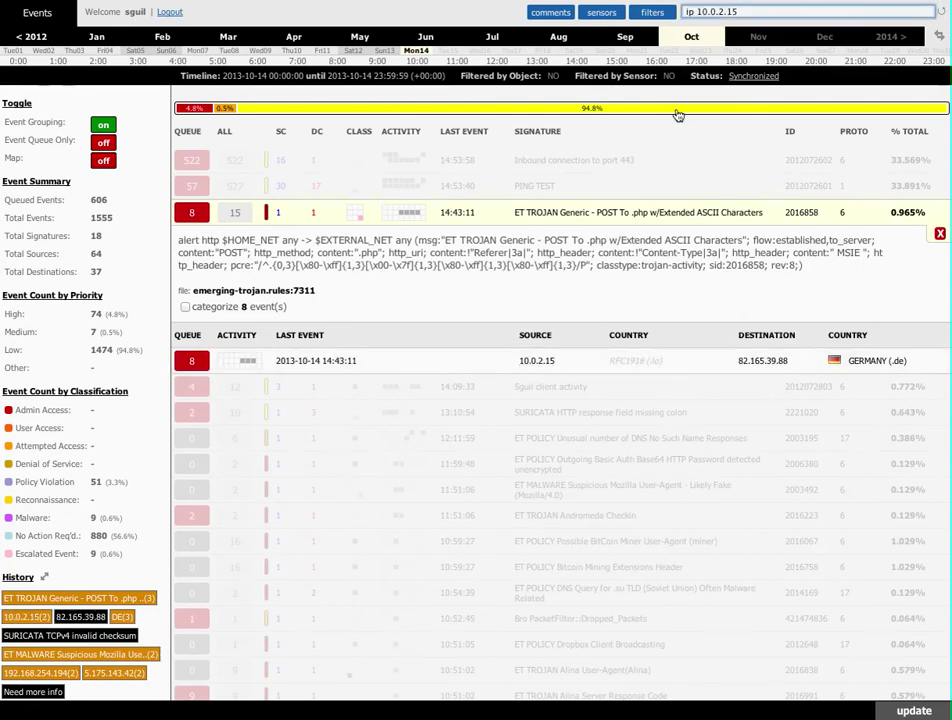
left_click(760, 363)
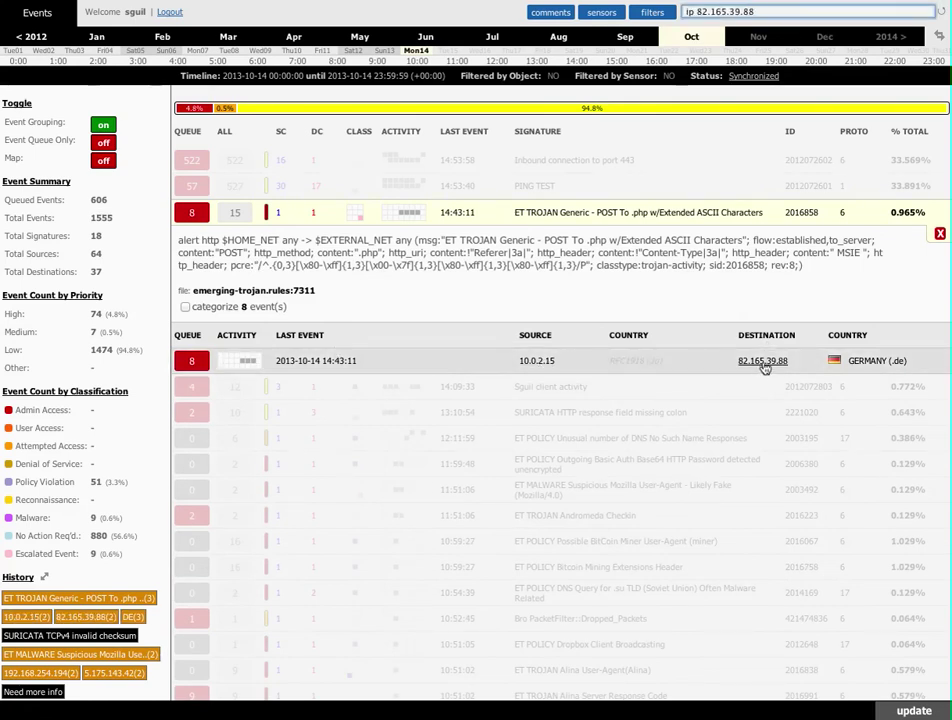
left_click(862, 361)
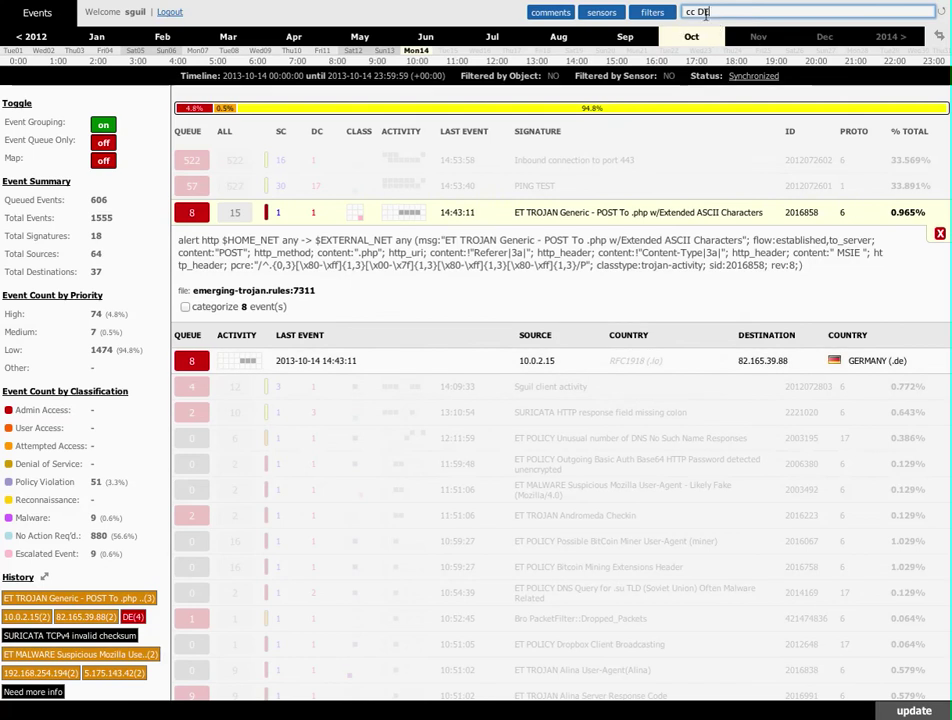
left_click(940, 234)
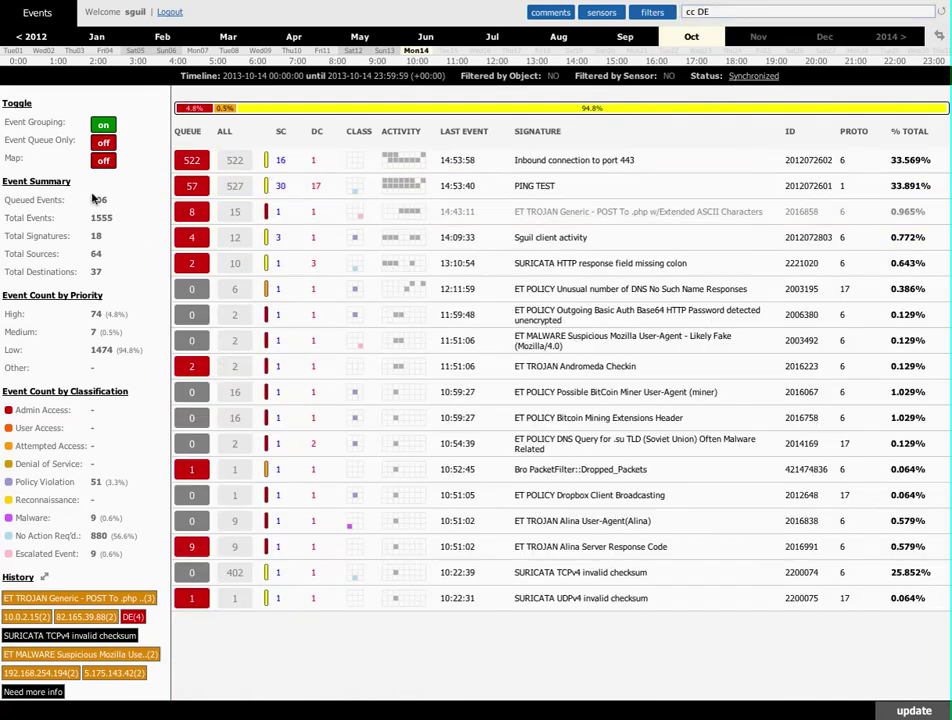
Step: Show the event map centred on Europe and filter the events by Ukraine with cc UA
left_click(104, 160)
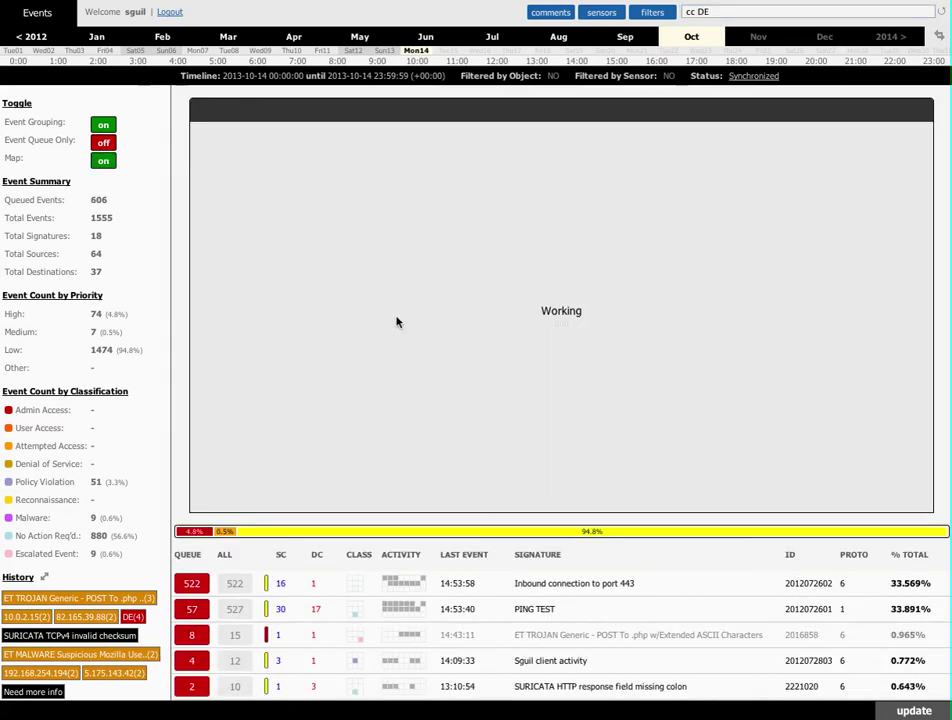
scroll(577, 291, "up", 3)
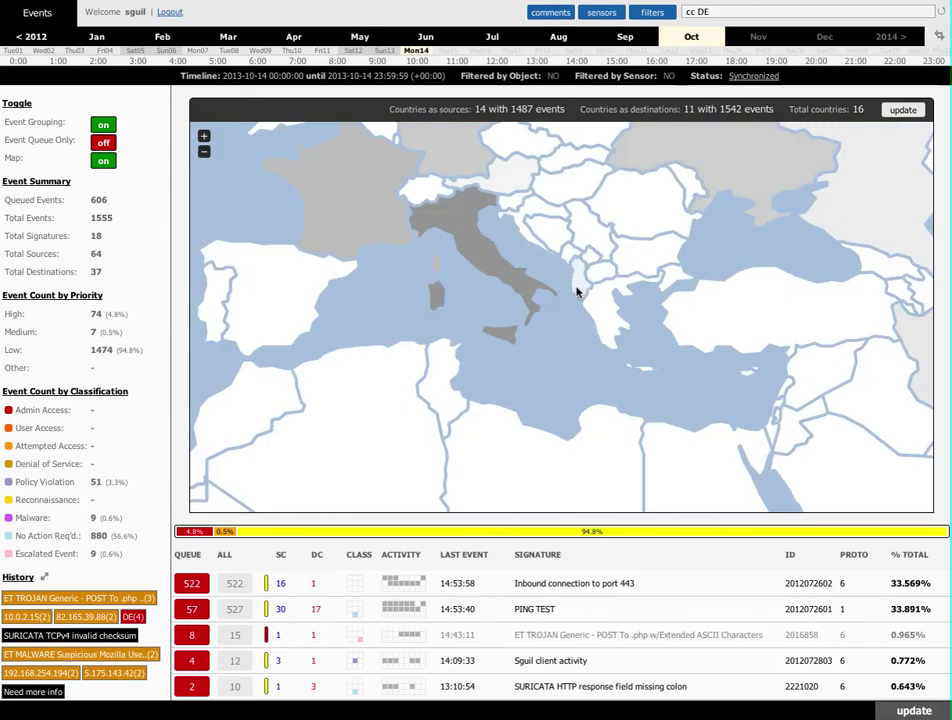
left_click_drag(577, 291, 622, 420)
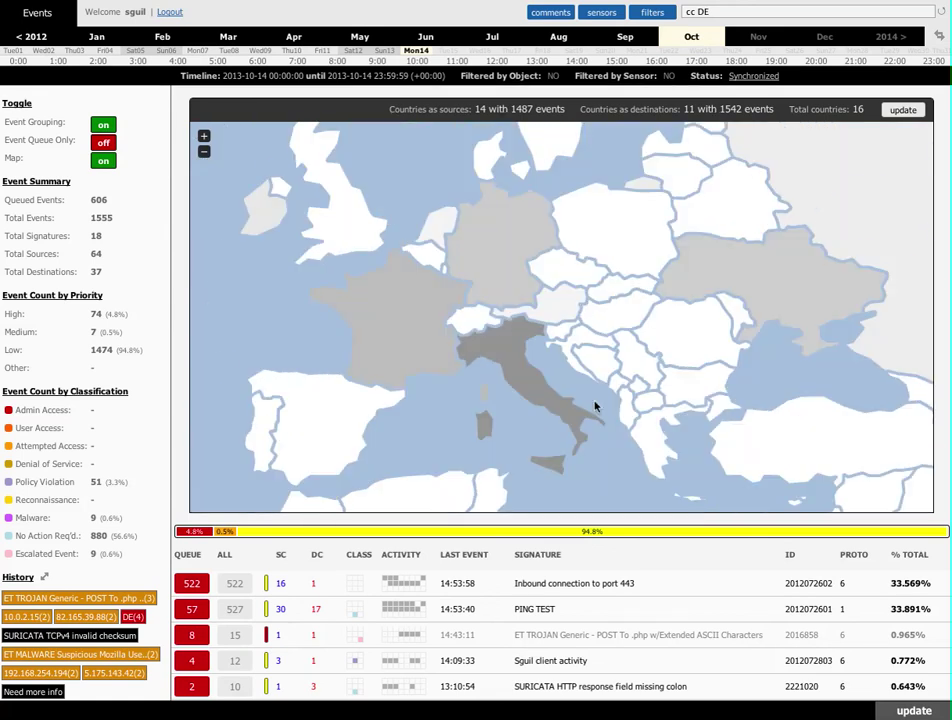
left_click(416, 316)
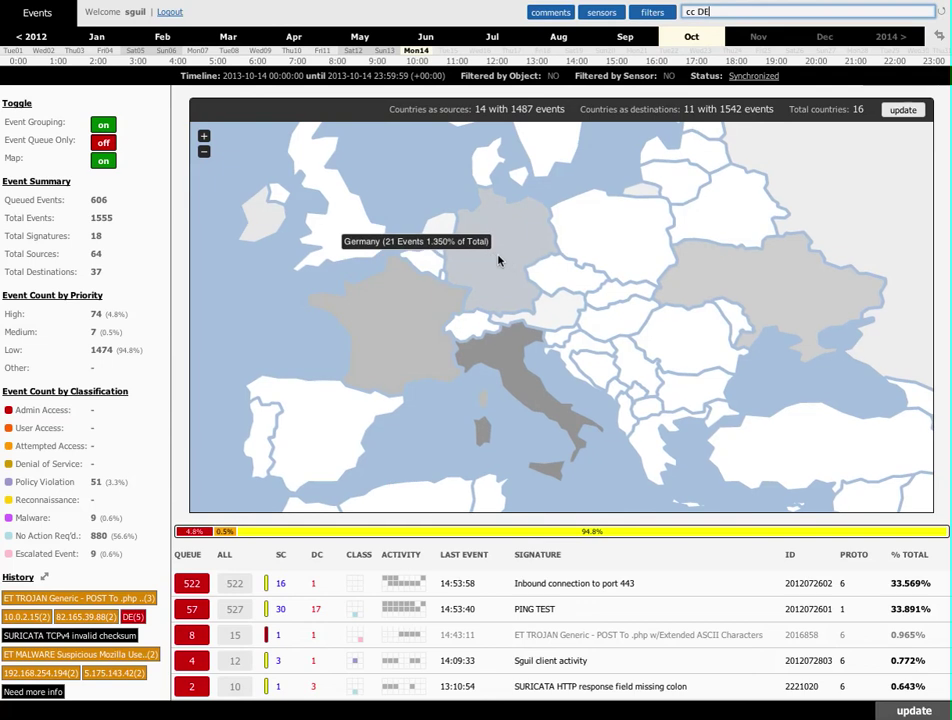
left_click(704, 287)
key("Return")
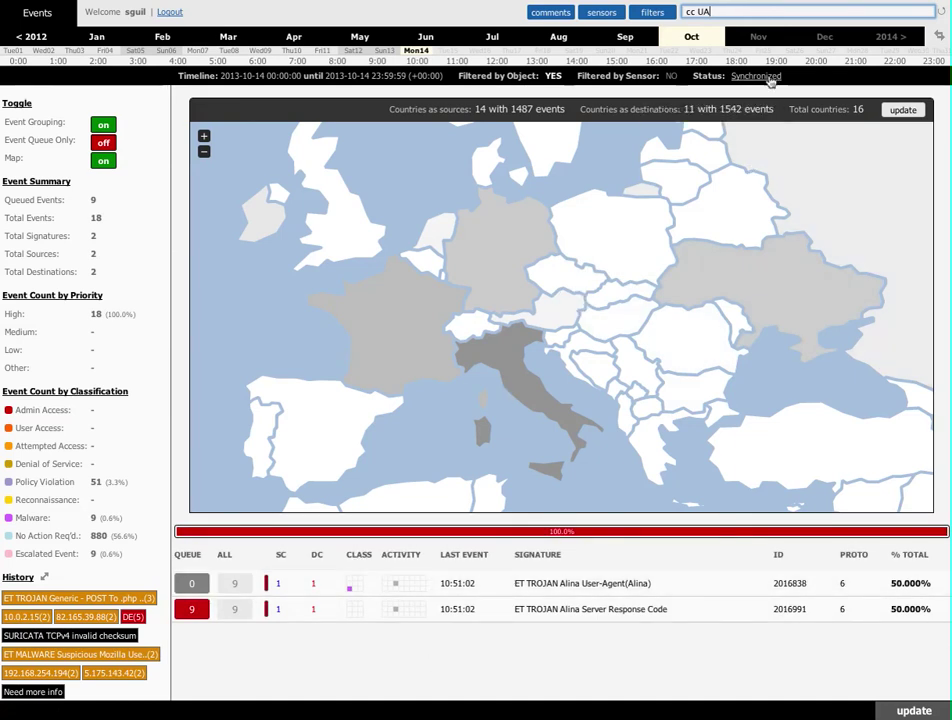
Step: Collapse the sid filter definition, read the filters help through the available filter fields, then close the filter list and hide the map
left_click(652, 12)
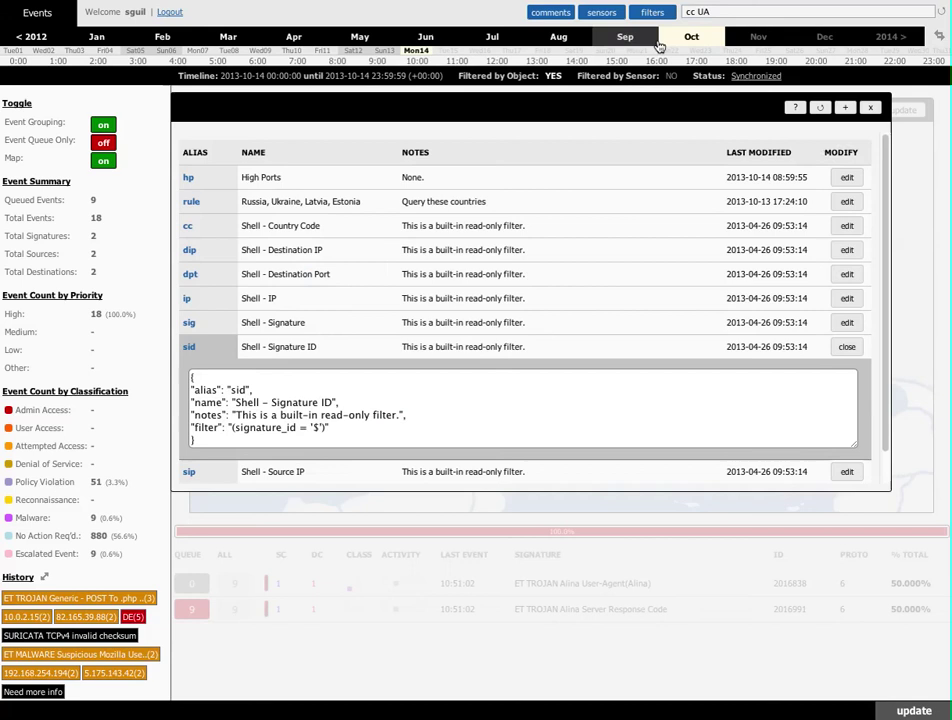
left_click(847, 347)
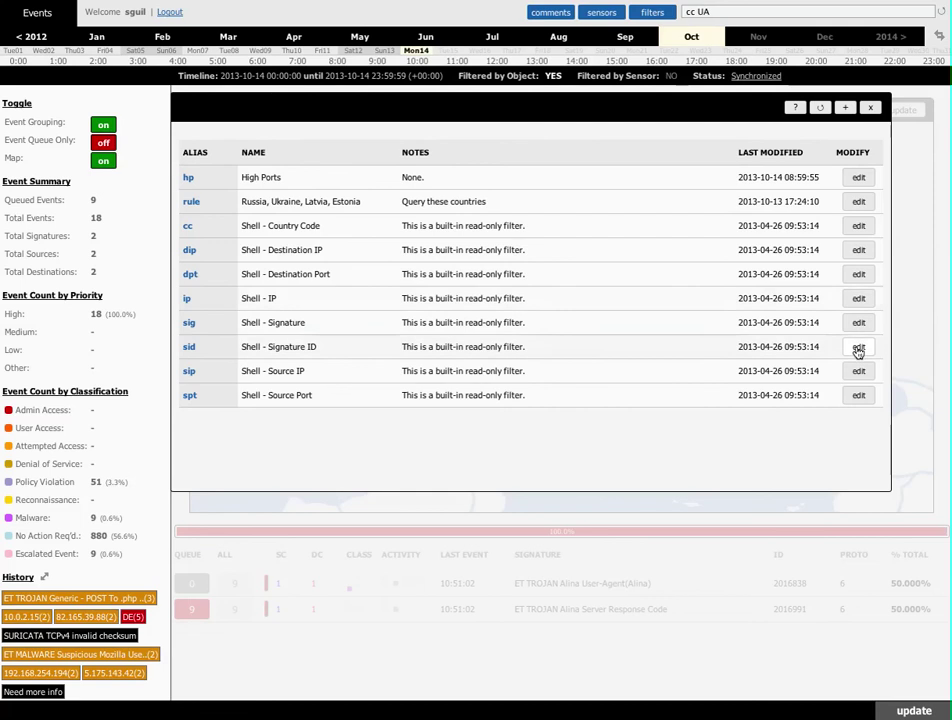
left_click(795, 107)
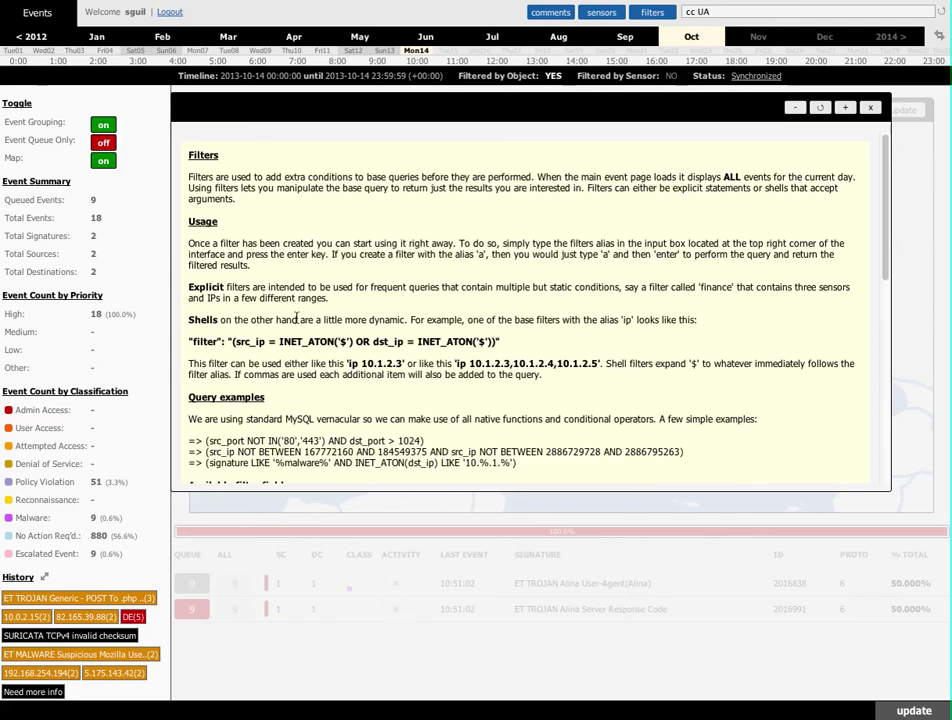
scroll(835, 300, "down", 5)
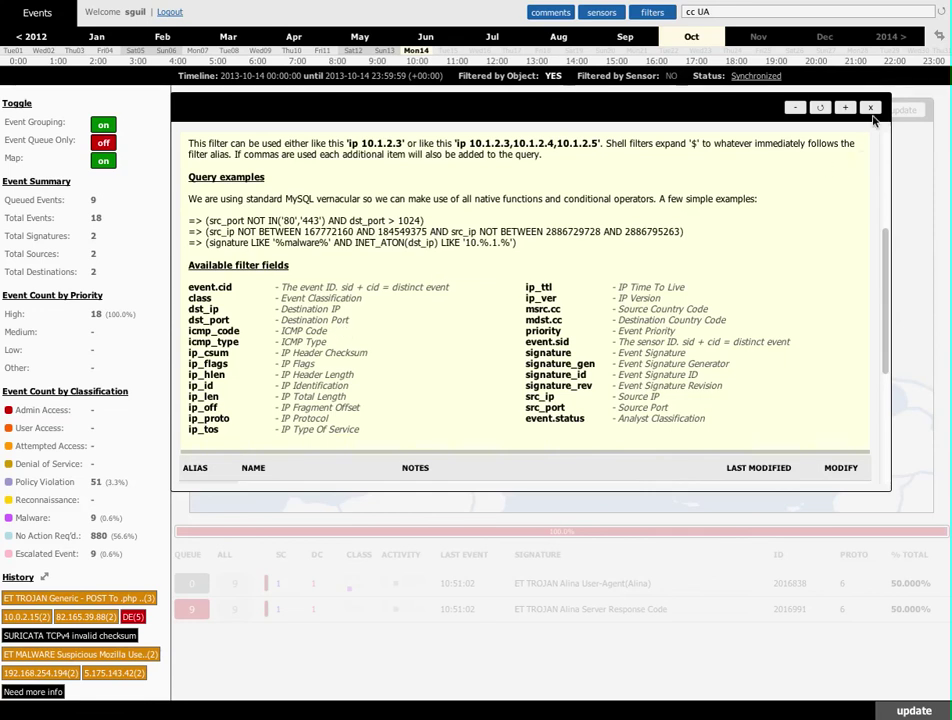
left_click(870, 109)
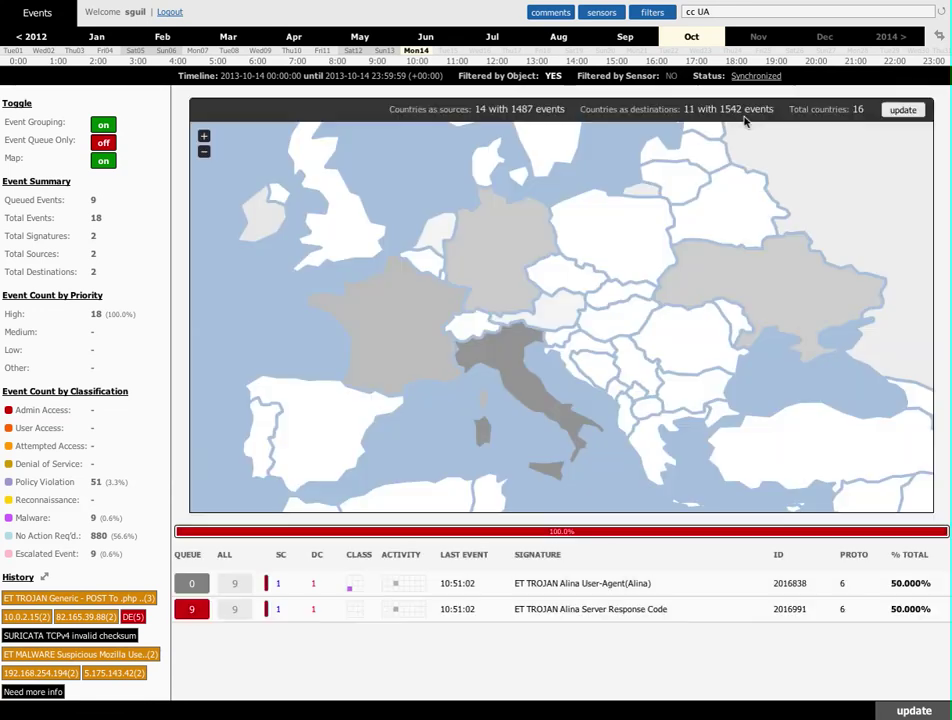
left_click(103, 161)
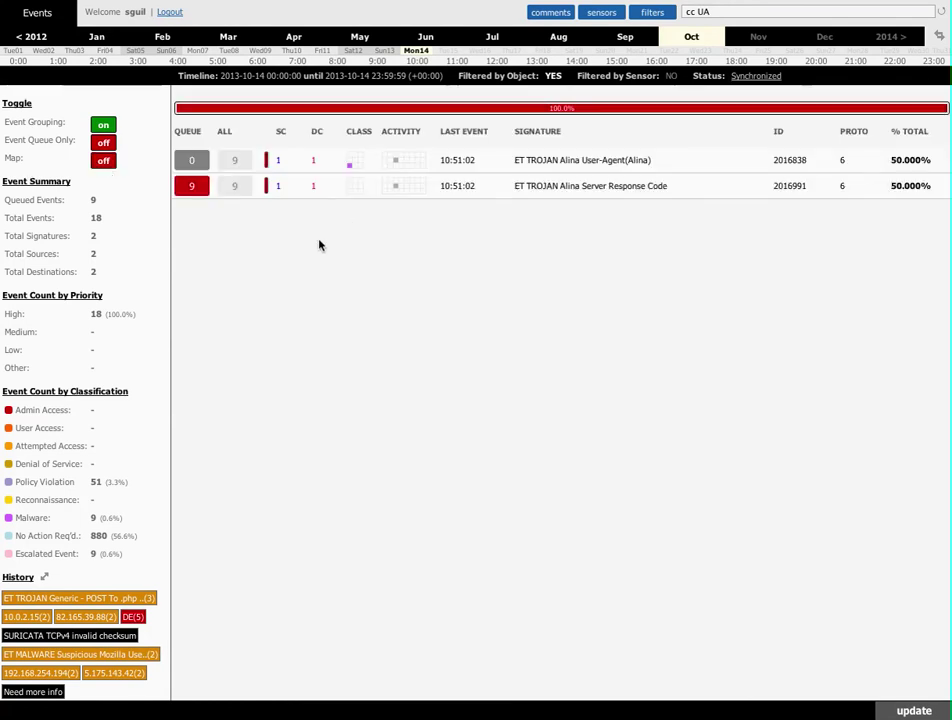